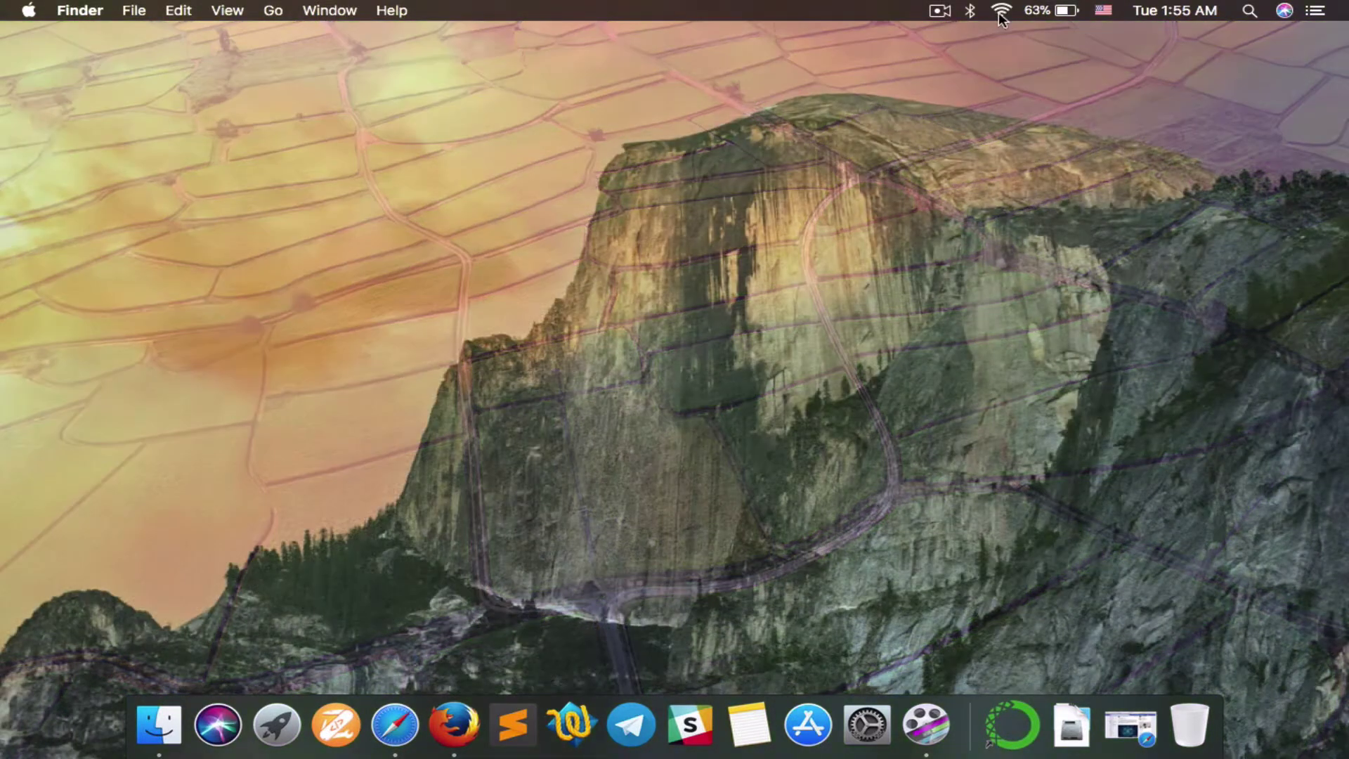
# Step: Confirm in the Wi-Fi menu that the Mac is on MofiNetwork, then launch Firefox
pyautogui.click(1001, 10)
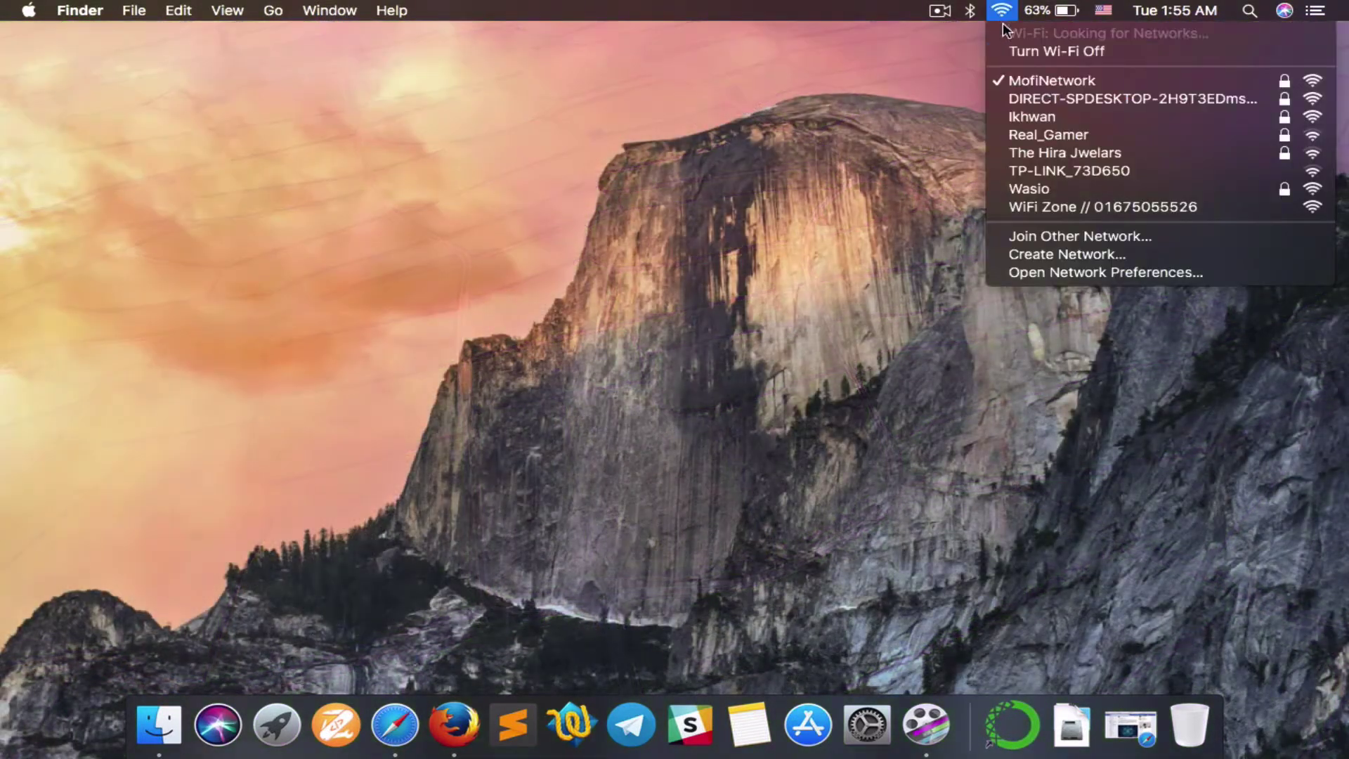
pyautogui.click(803, 160)
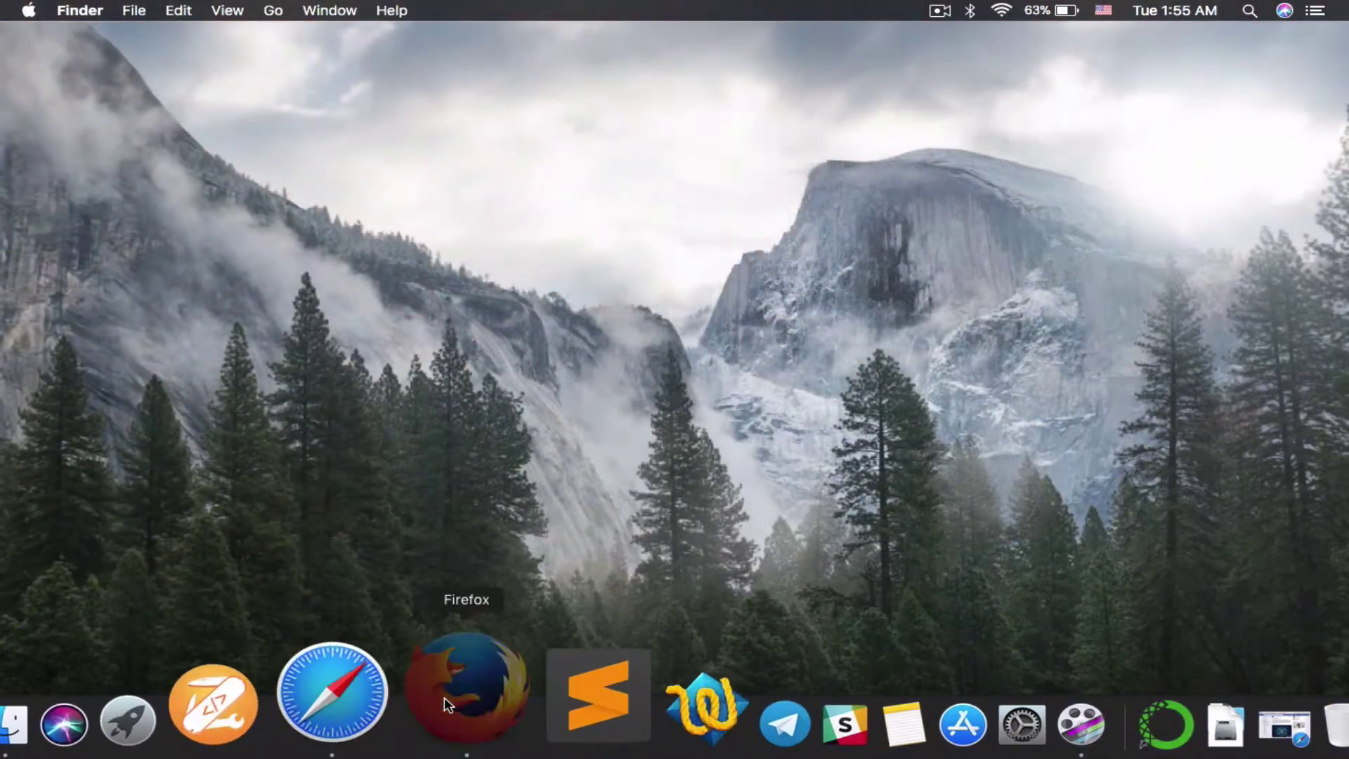
pyautogui.click(444, 699)
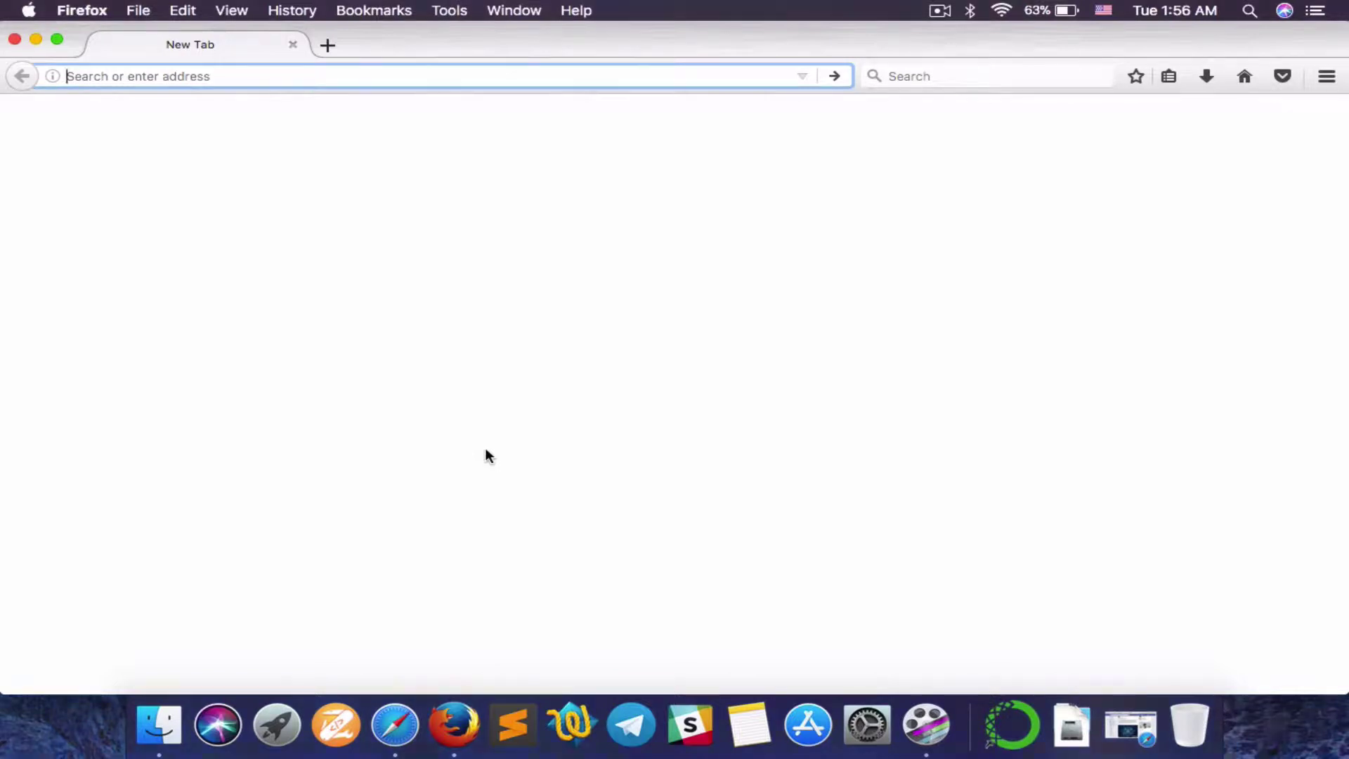
# Step: Load the router's login page at 192.168.10.1
pyautogui.write('192.16')
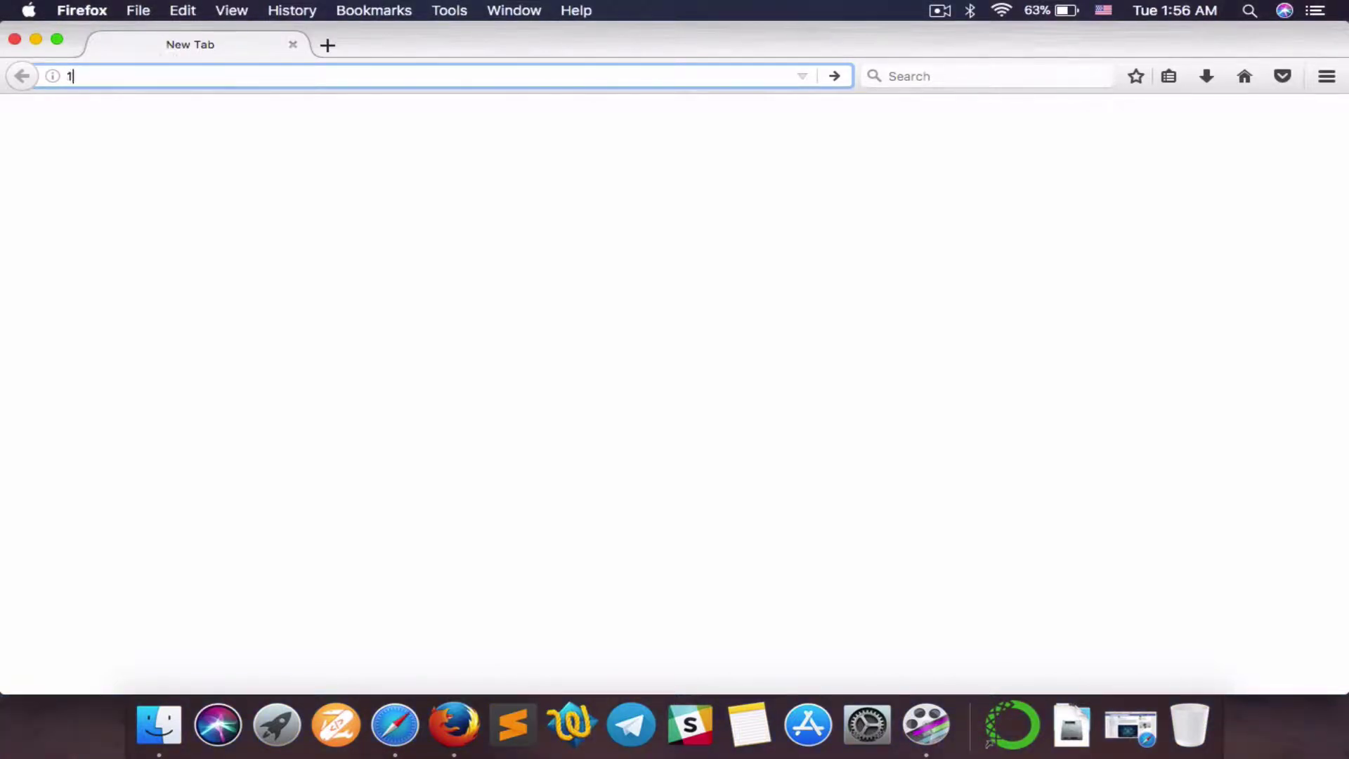
pyautogui.write('8.10.1/cgi-bin/luci')
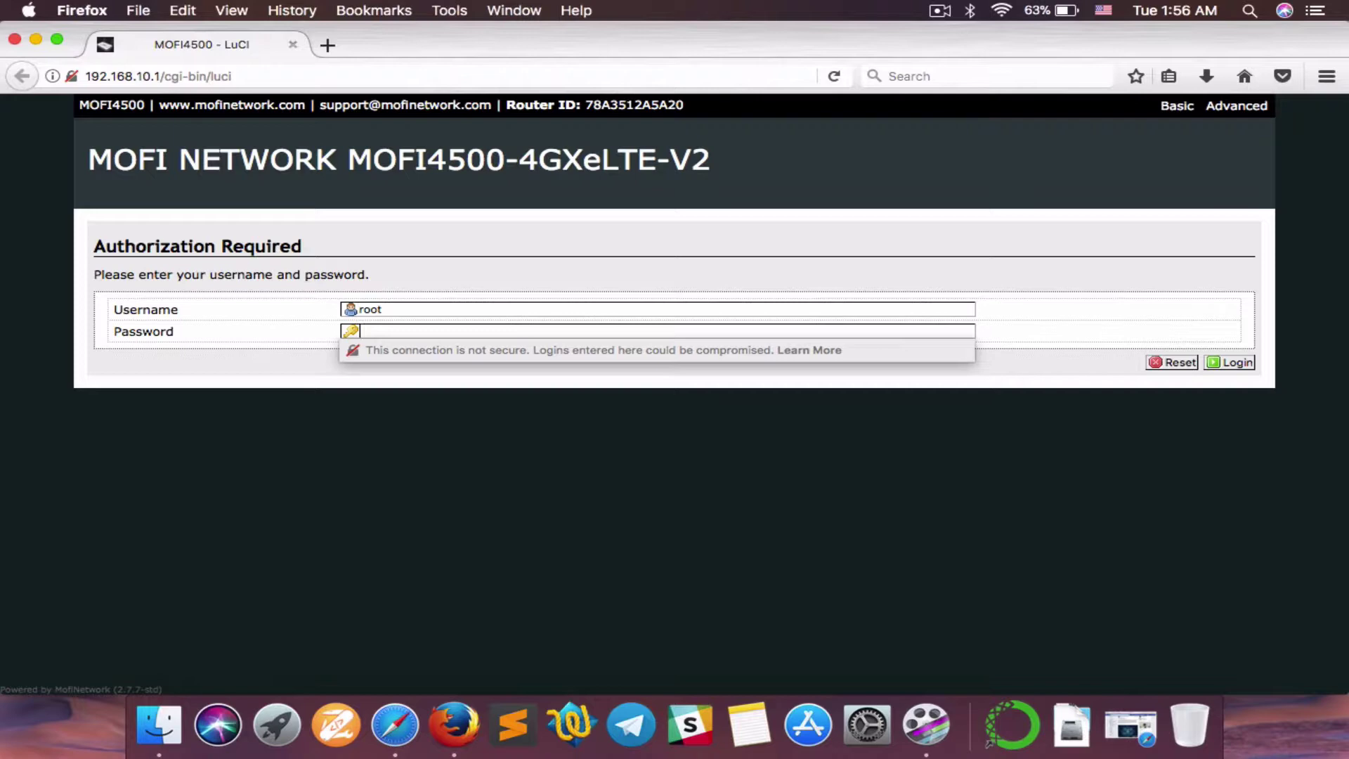
# Step: Log in to the router as root with the admin password, without saving it in Firefox
pyautogui.write('admin')
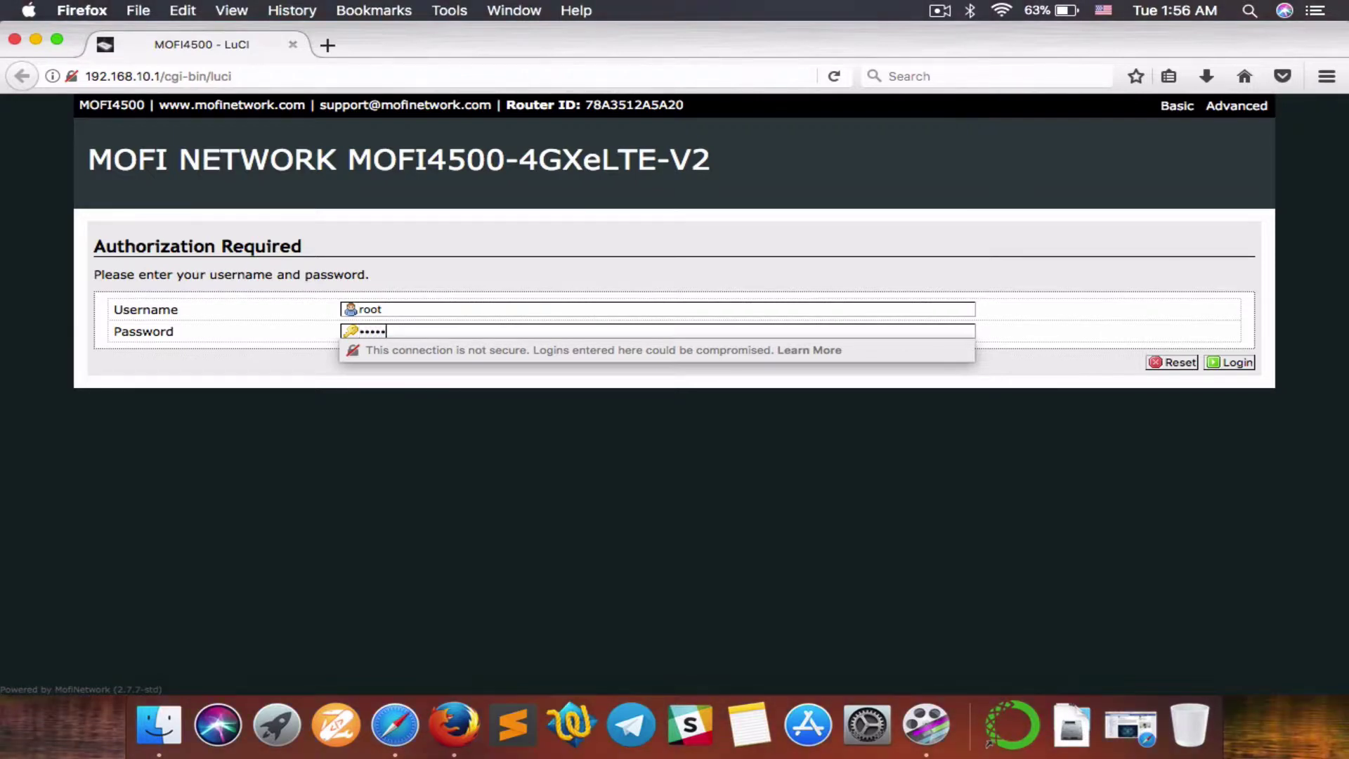
pyautogui.press('Return')
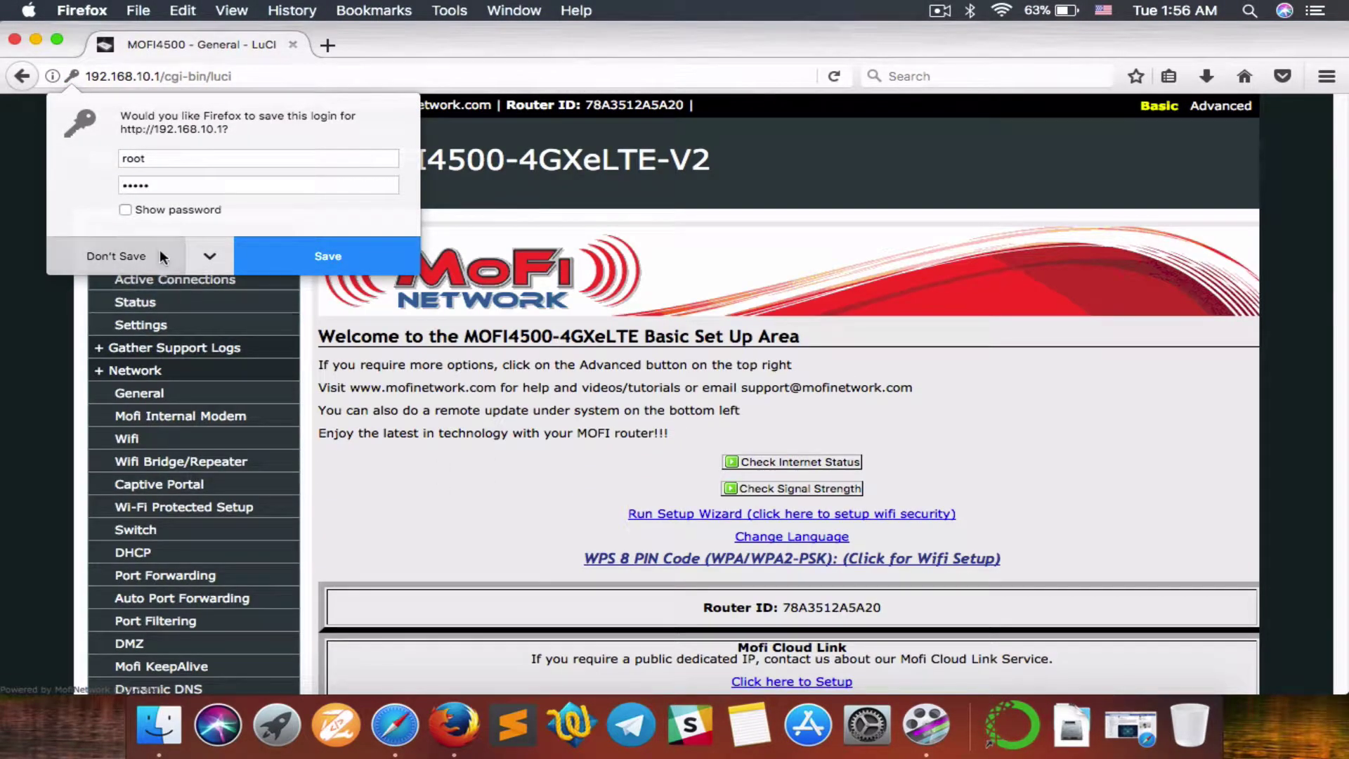
pyautogui.click(162, 257)
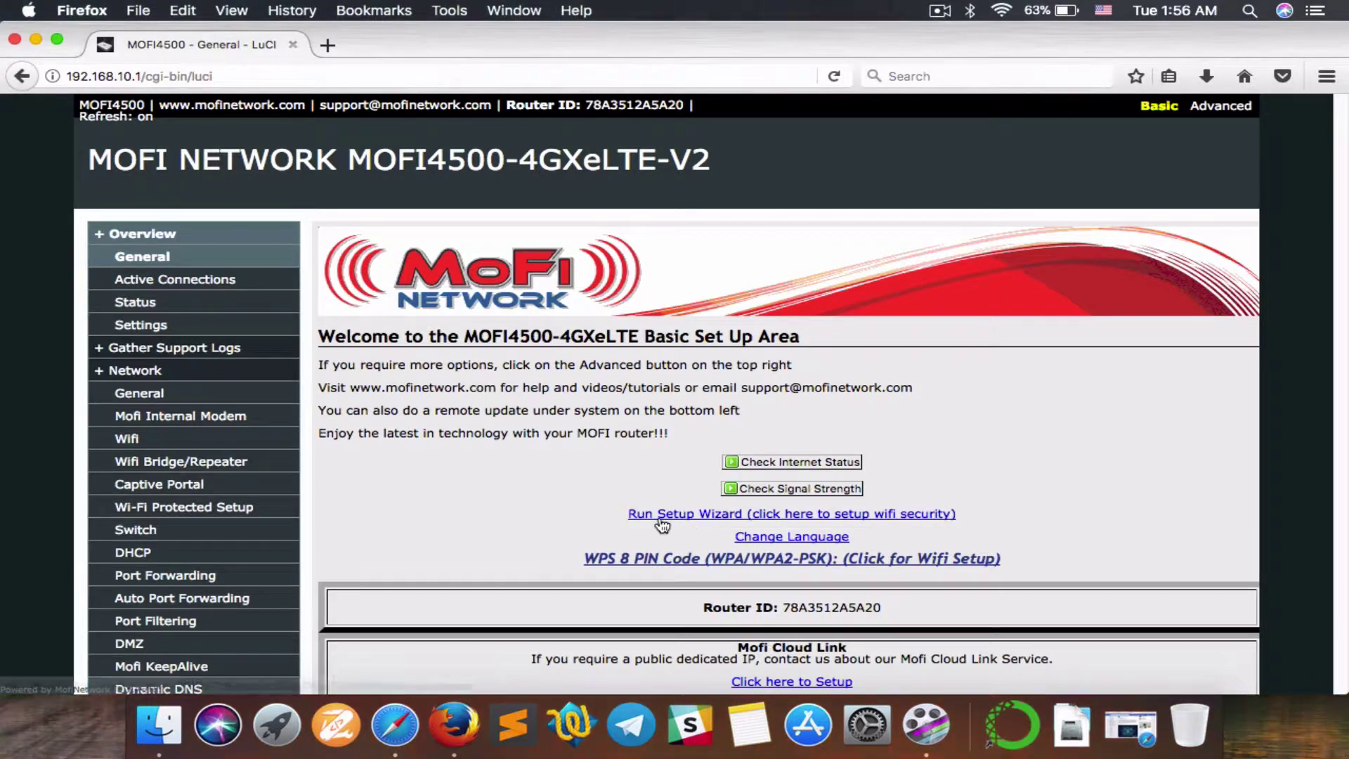
# Step: Start the setup wizard and pass Step 1, leaving the router password unchanged
pyautogui.click(696, 520)
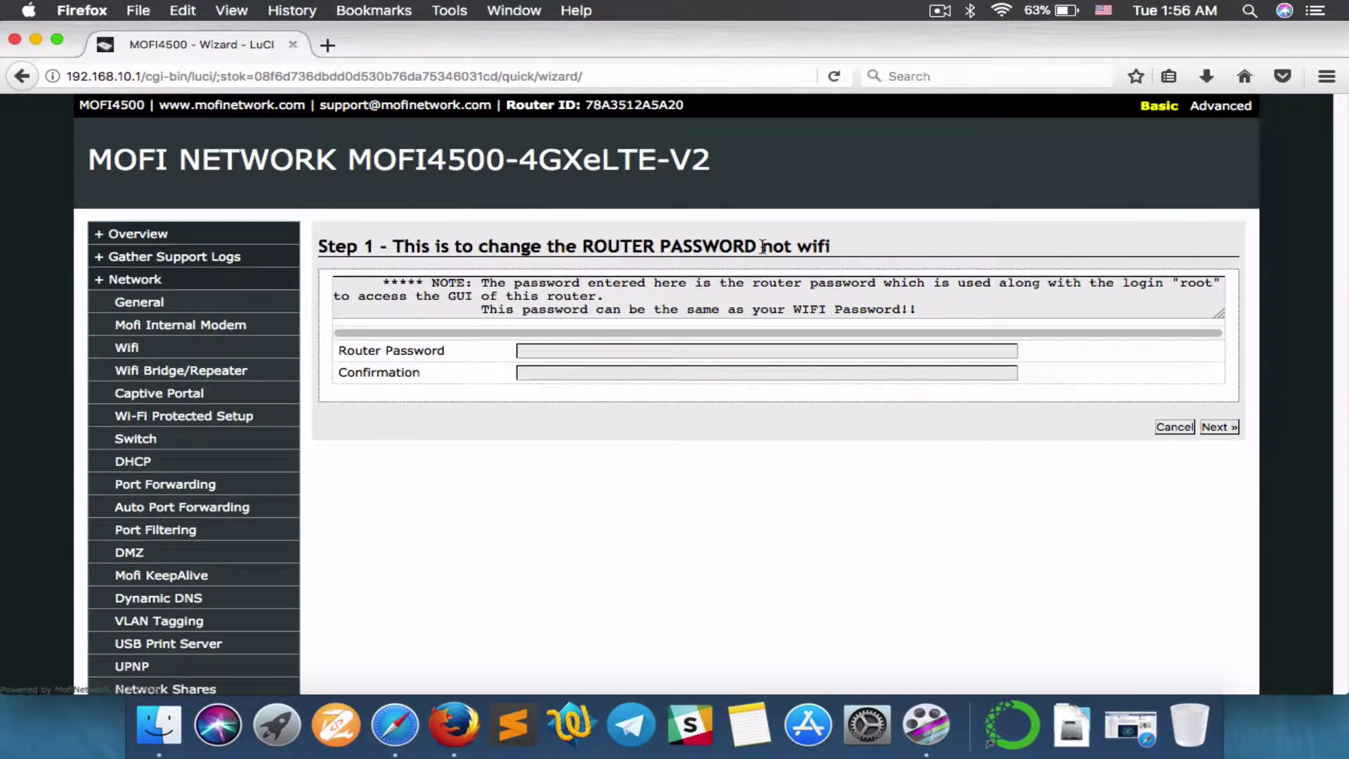
pyautogui.moveTo(763, 247); pyautogui.dragTo(836, 257)
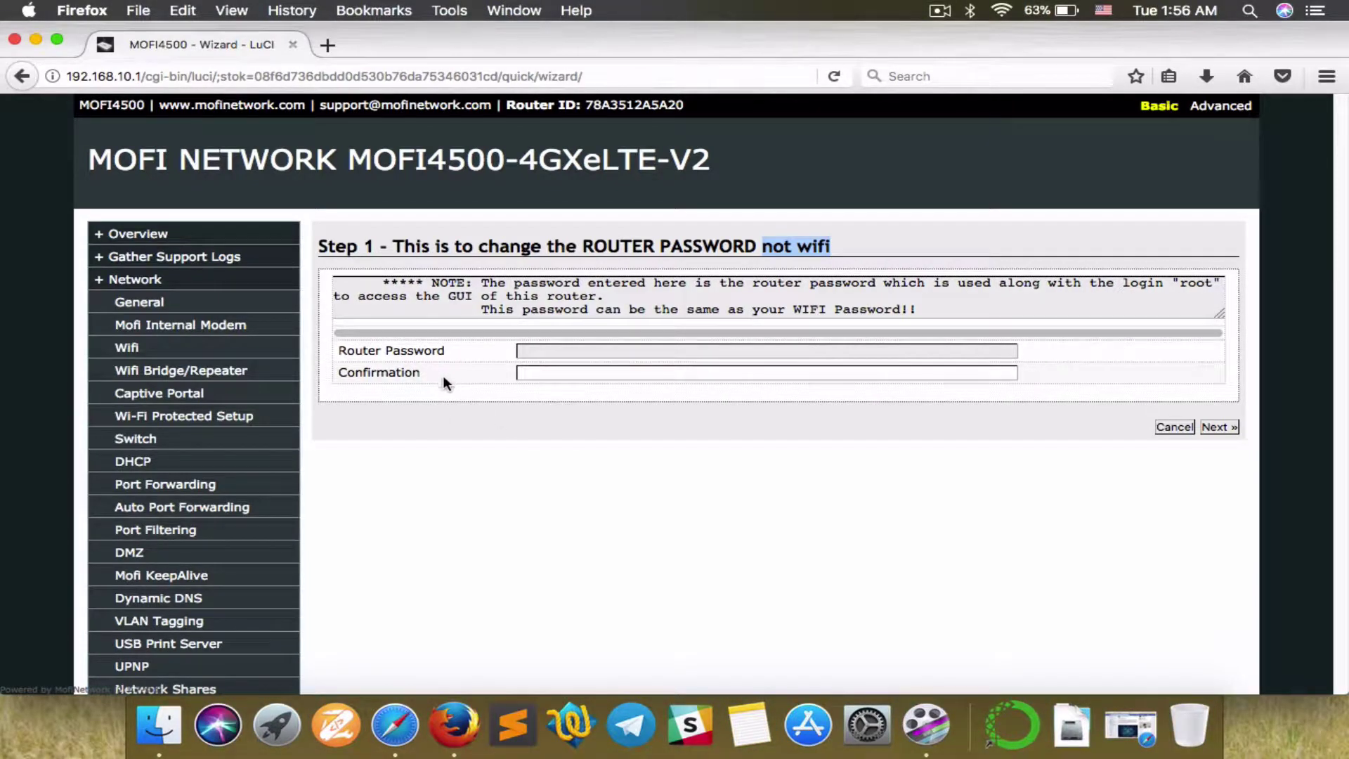
pyautogui.click(666, 431)
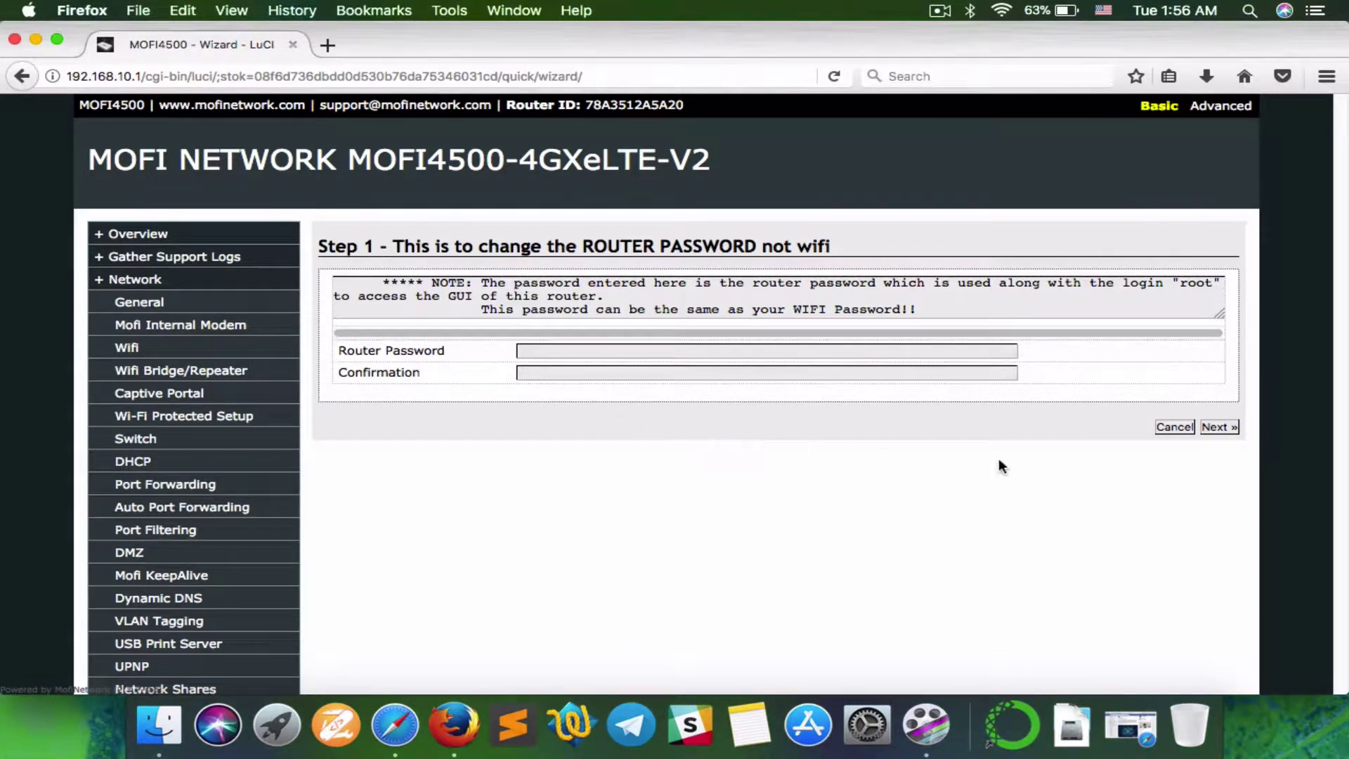
pyautogui.click(1230, 430)
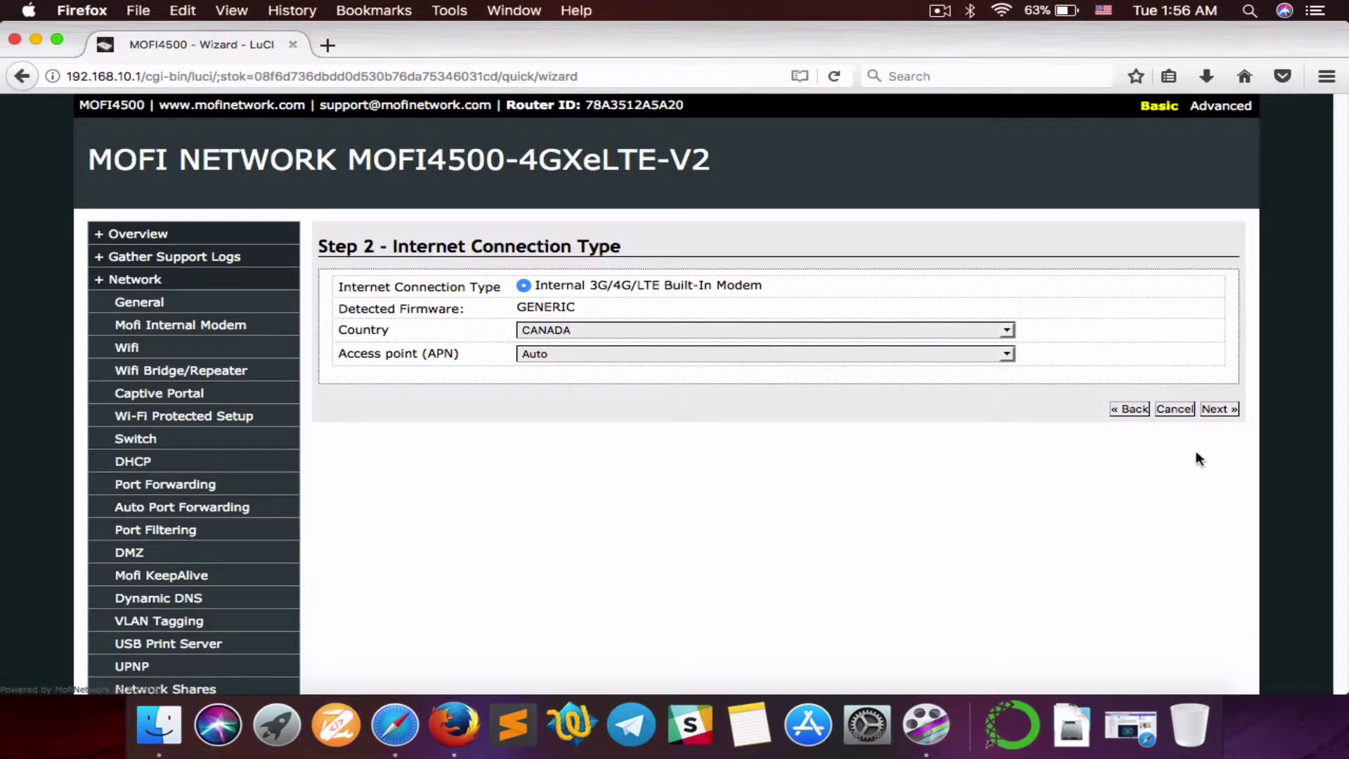
# Step: Advance to the Wifi step and replace the ESSID MofiNetwork with 'John the hero'
pyautogui.click(1220, 409)
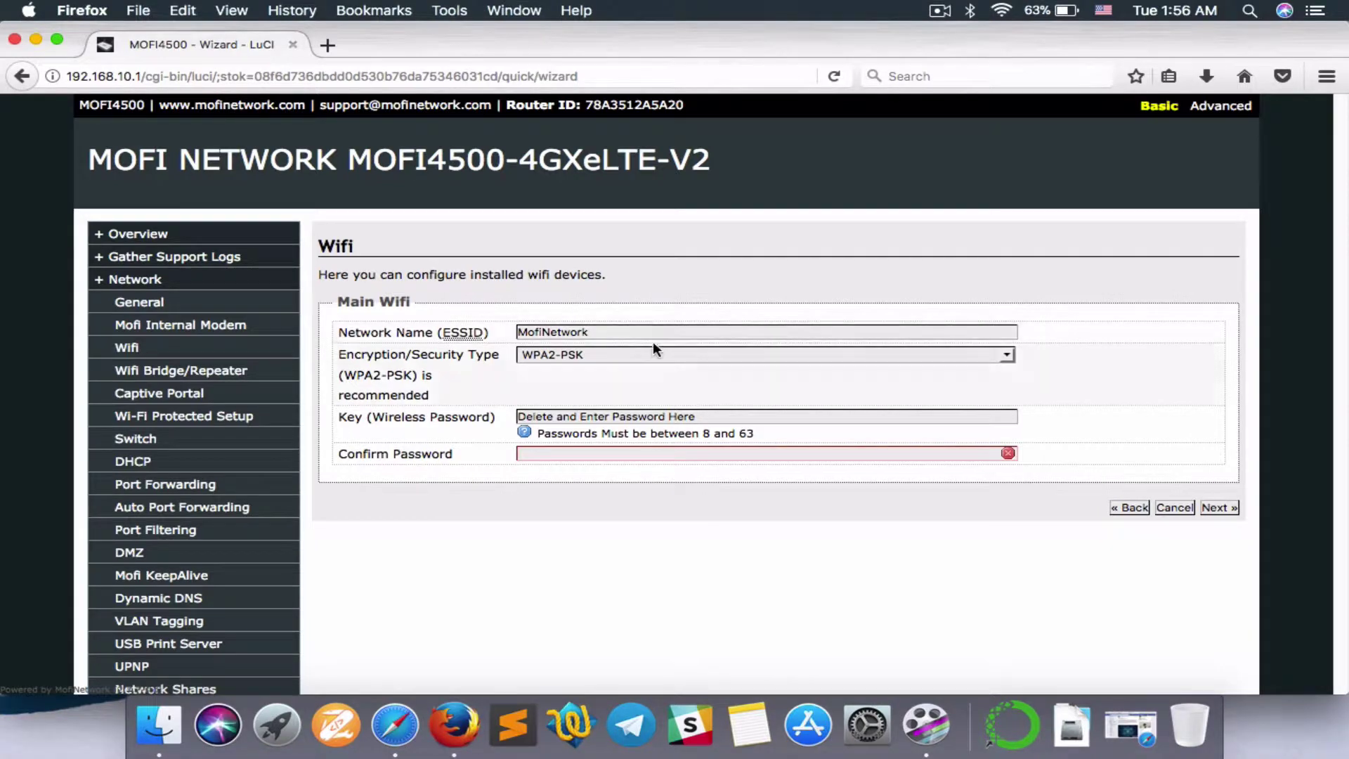
pyautogui.moveTo(608, 334); pyautogui.dragTo(500, 335)
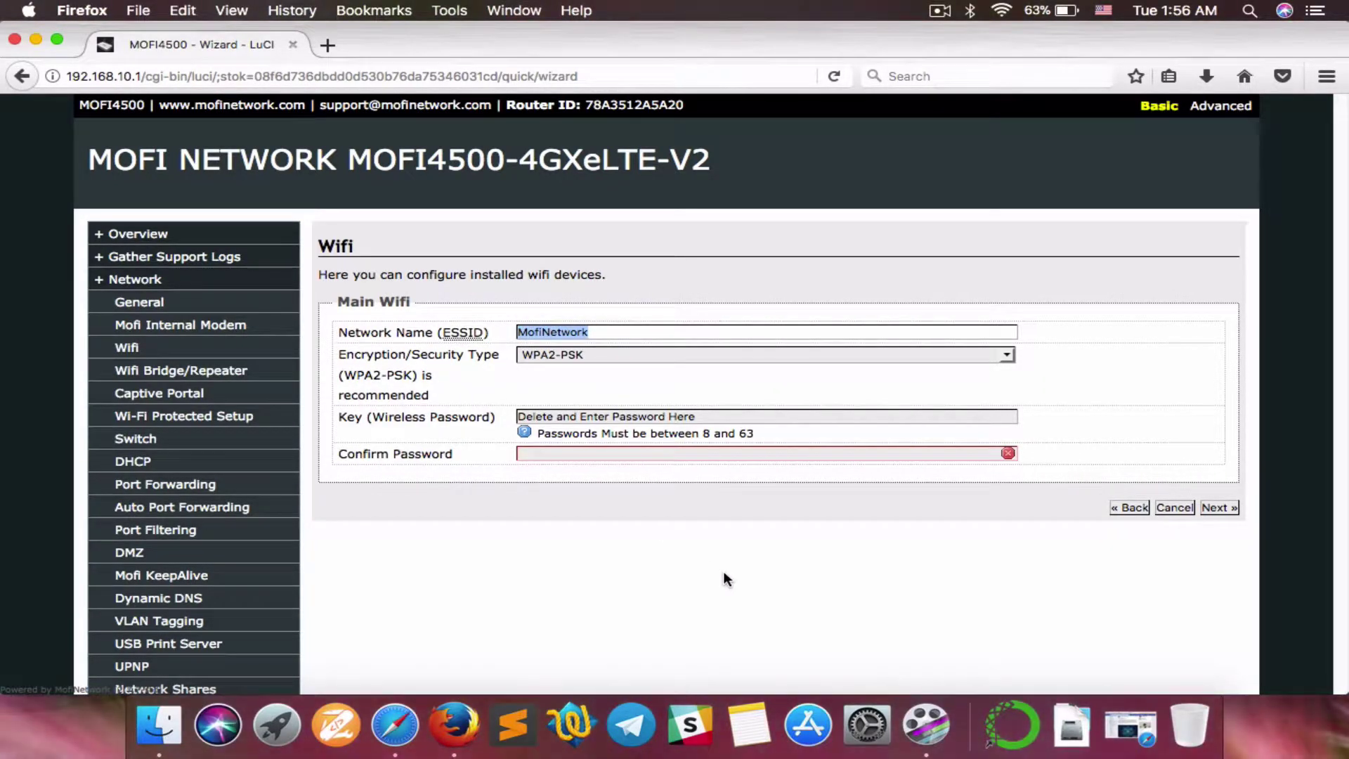
pyautogui.write('John')
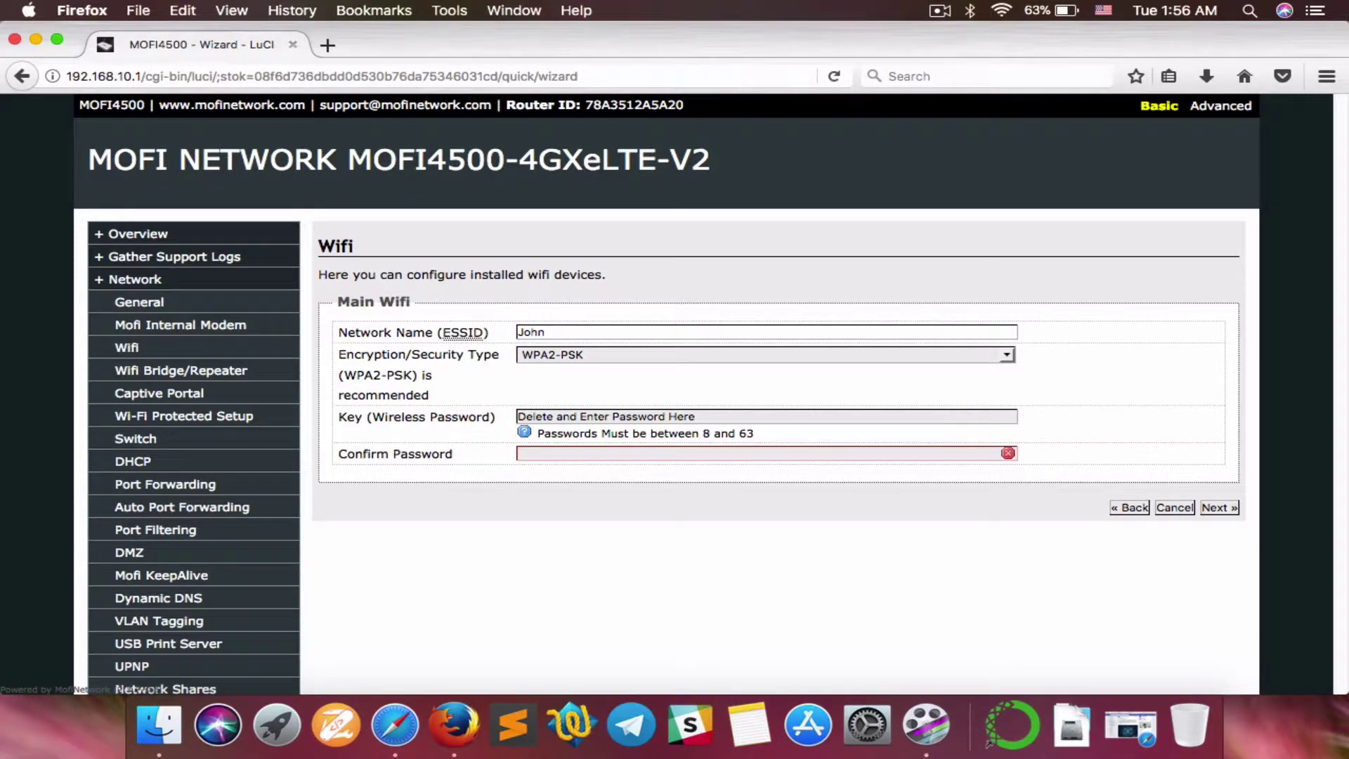
pyautogui.write(' the hero')
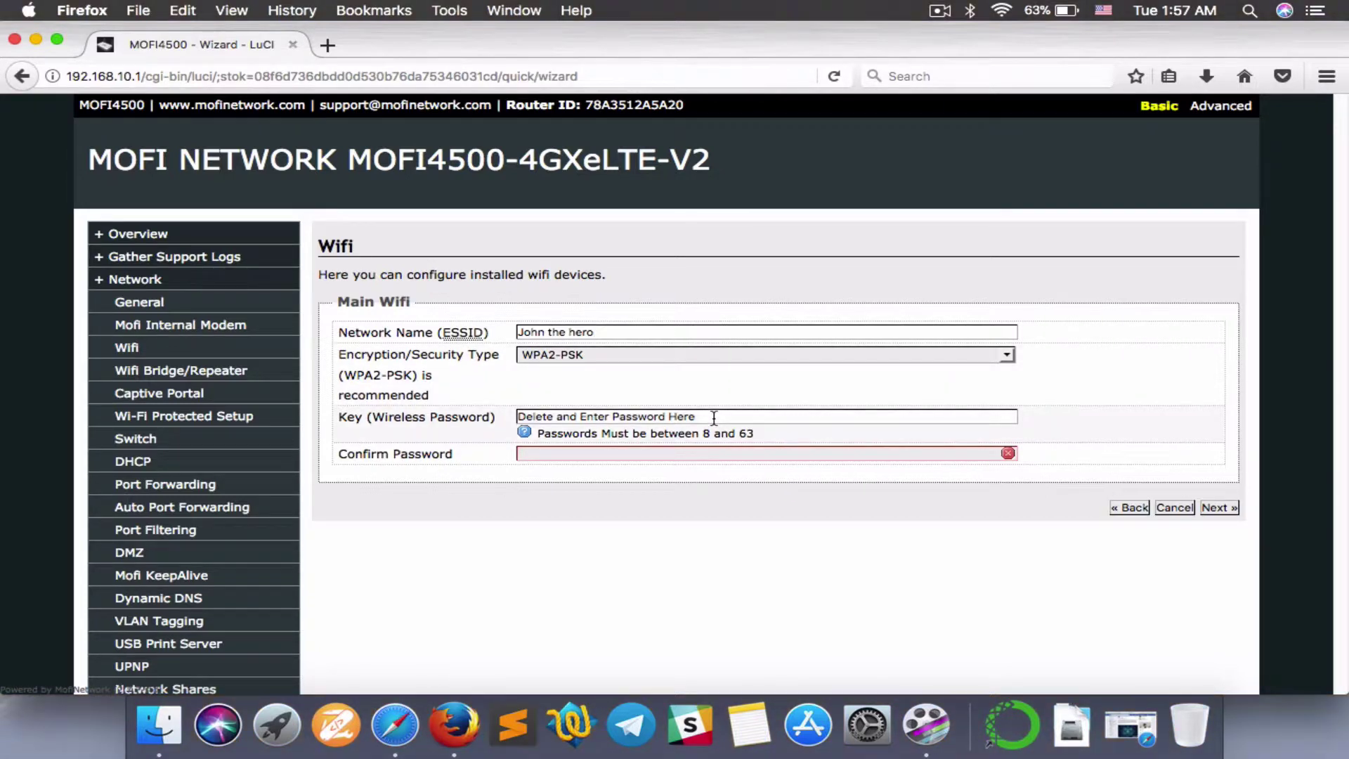
# Step: Enter the new WPA2-PSK Wi-Fi password in both password fields and advance to Done
pyautogui.moveTo(714, 418); pyautogui.dragTo(517, 418)
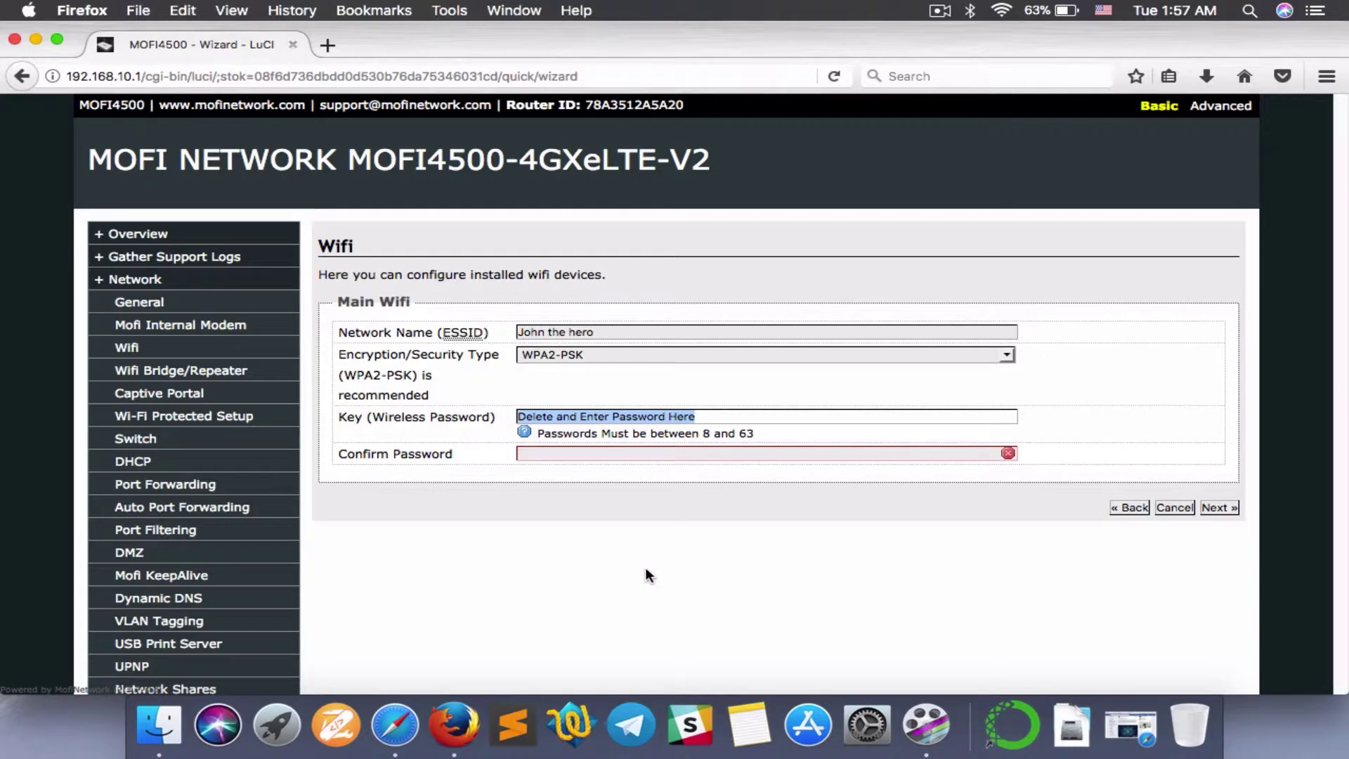
pyautogui.press('BackSpace')
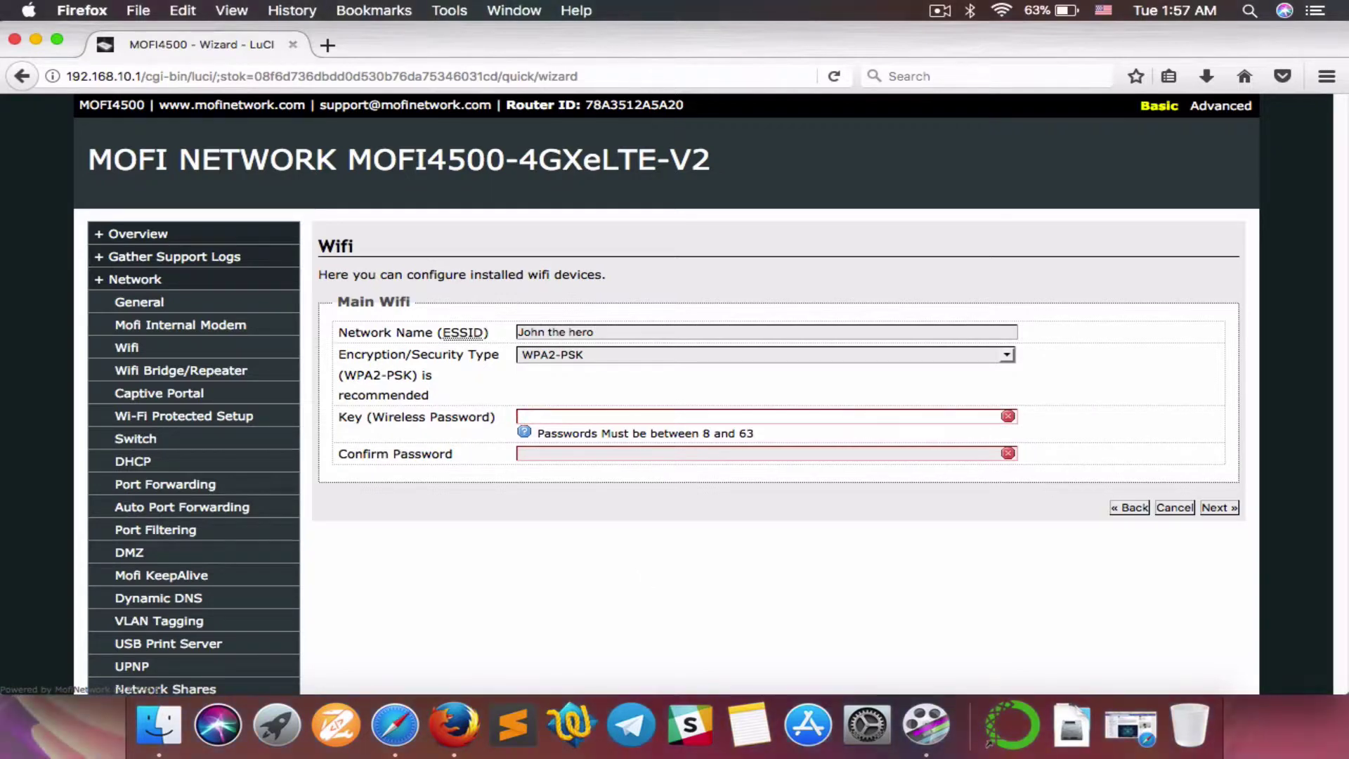
pyautogui.write('qwerty123')
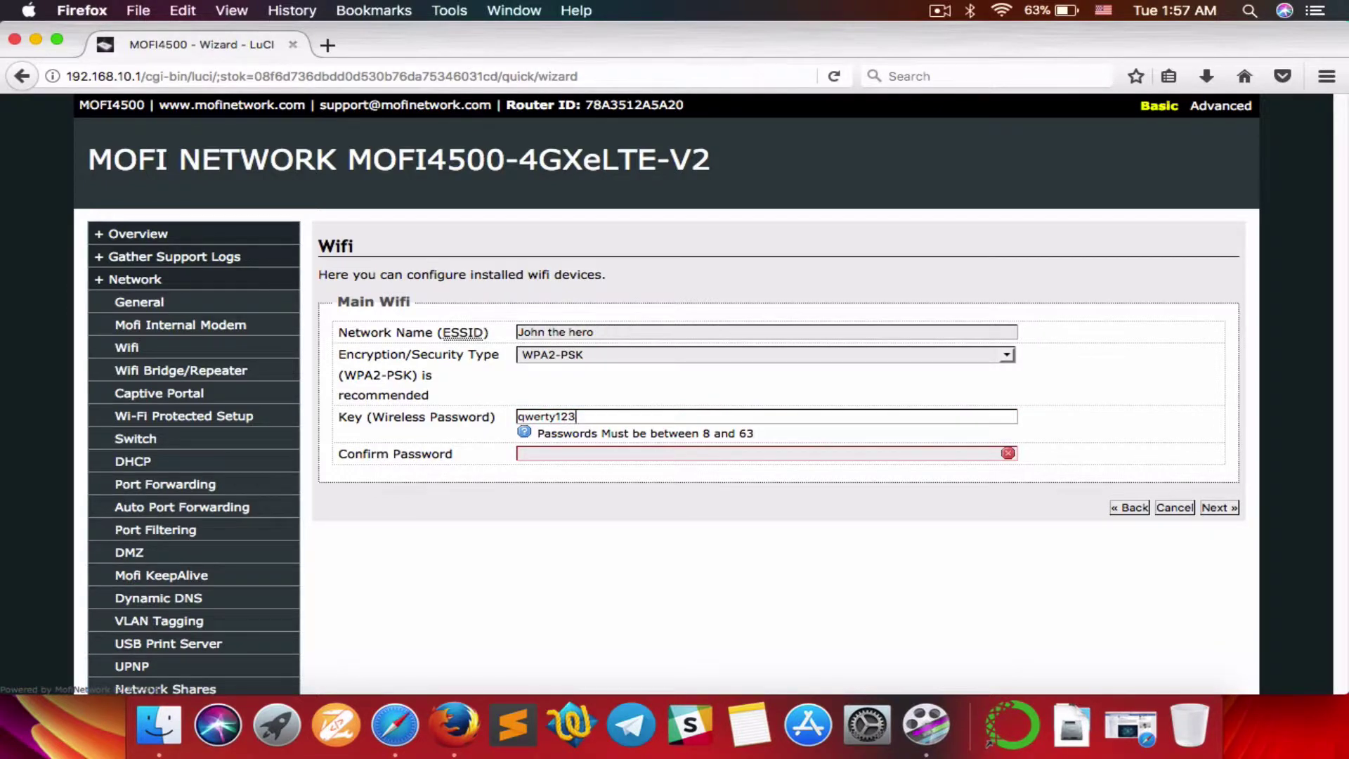
pyautogui.click(523, 453)
pyautogui.write('qwe')
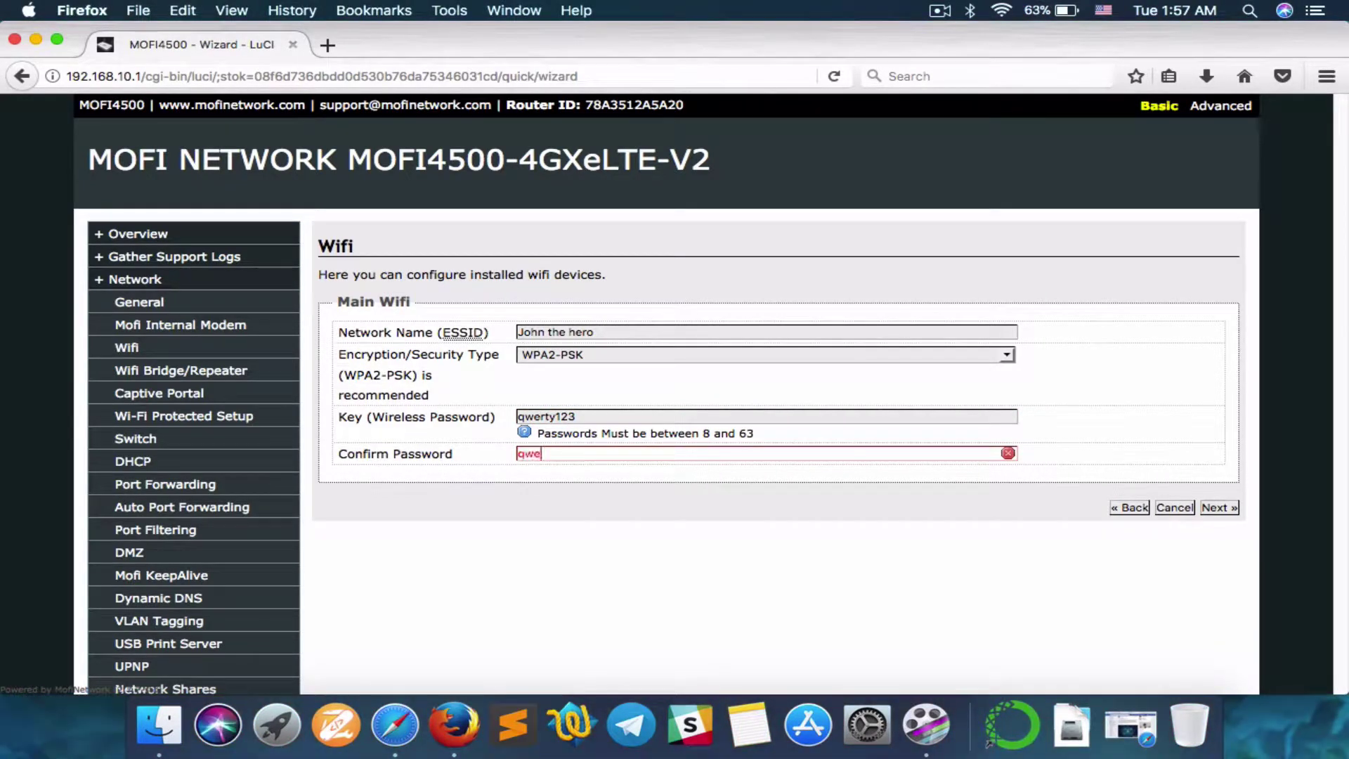
pyautogui.write('rty123')
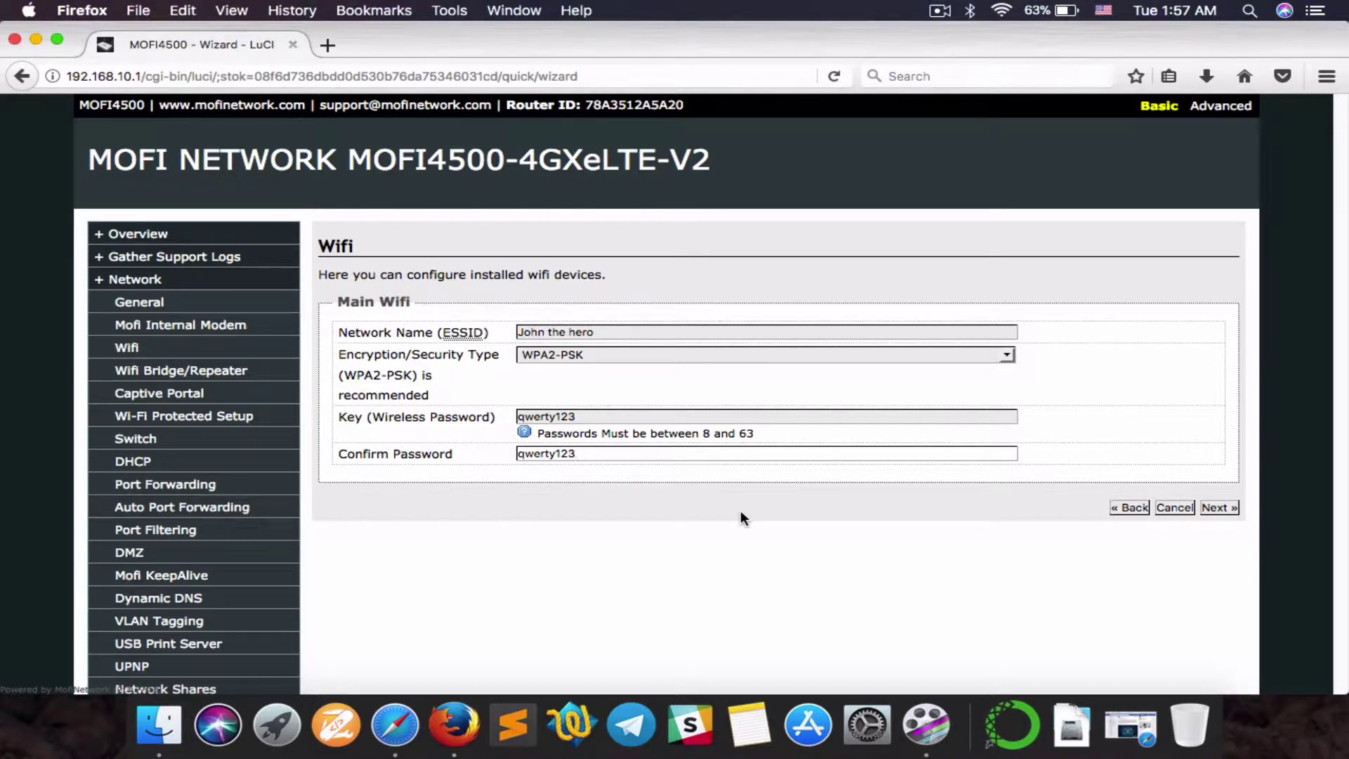
pyautogui.click(1229, 509)
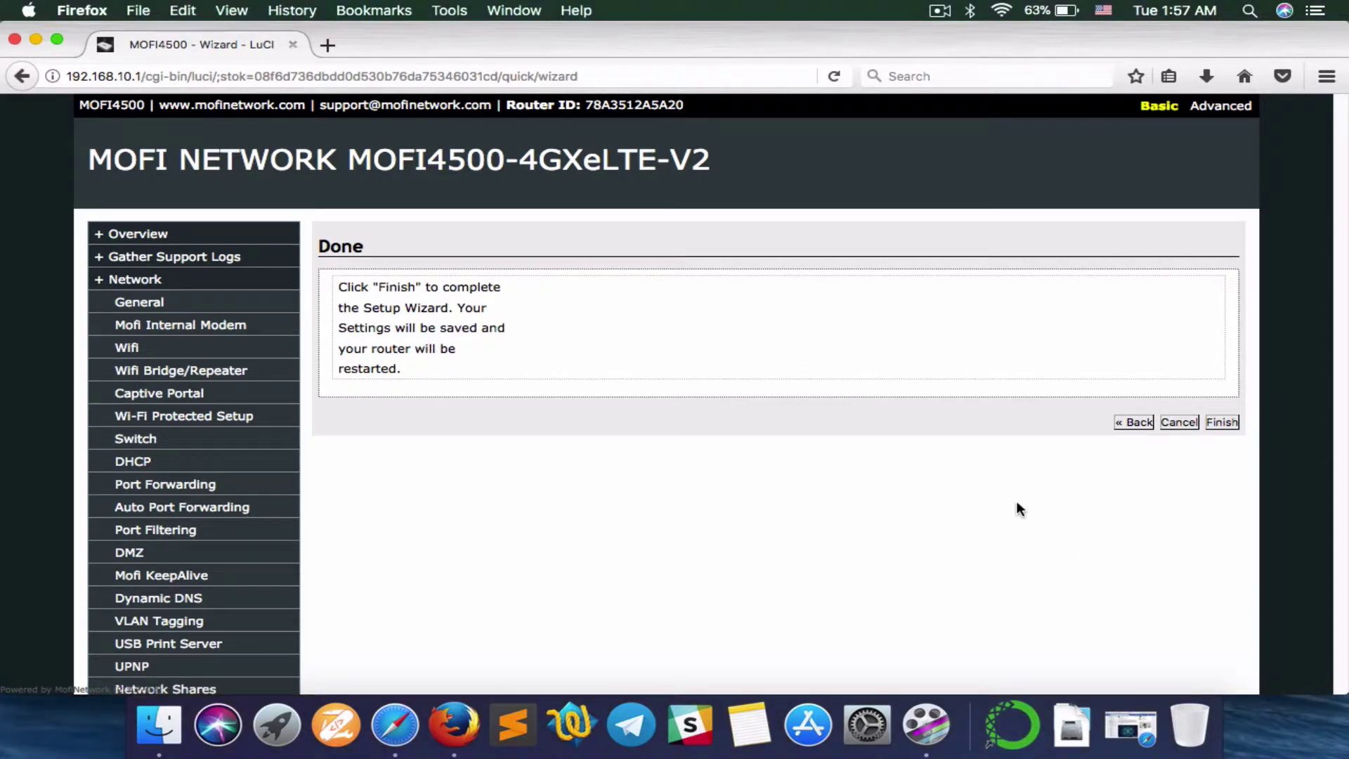
# Step: Finish the wizard so the new Wi-Fi settings are saved and the router reboots
pyautogui.click(1219, 423)
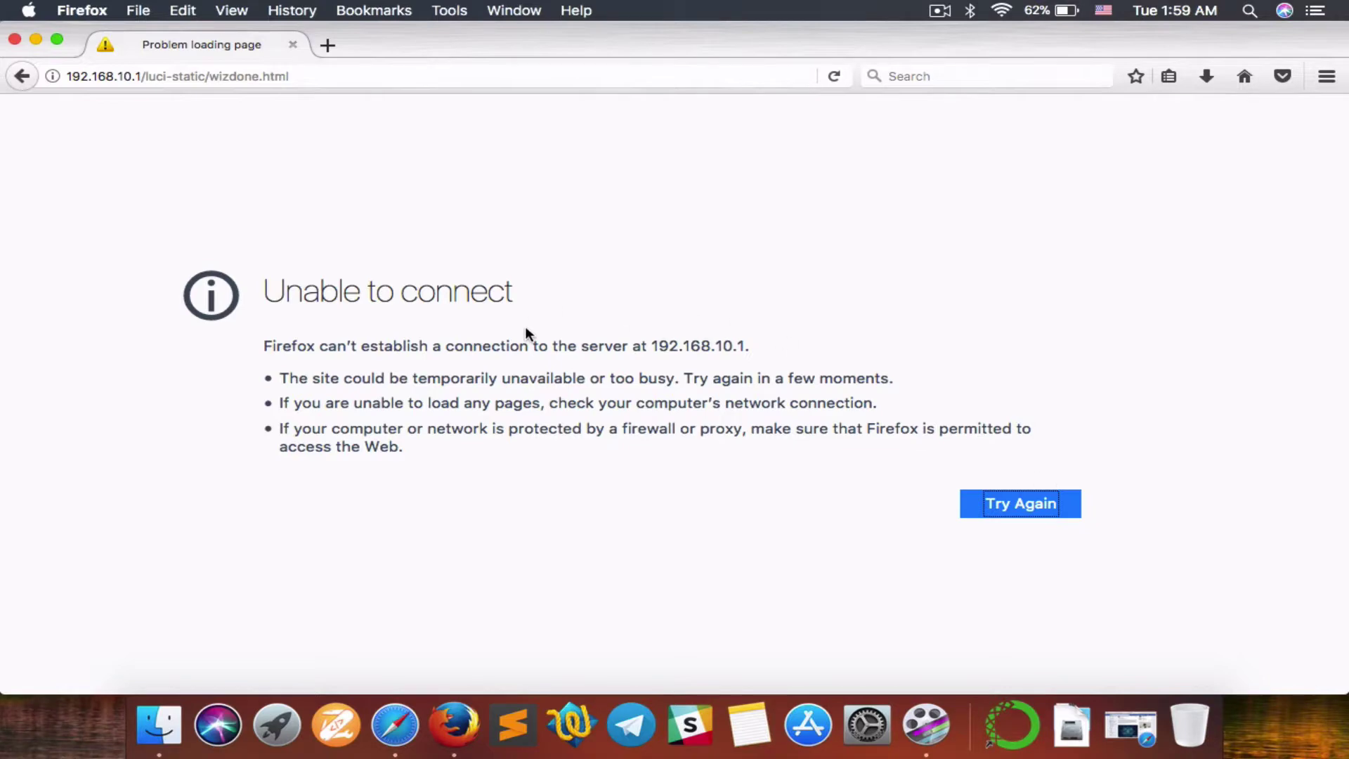
# Step: Recheck the Mac's Wi-Fi network list after the reboot until 'John the hero' appears
pyautogui.click(1001, 10)
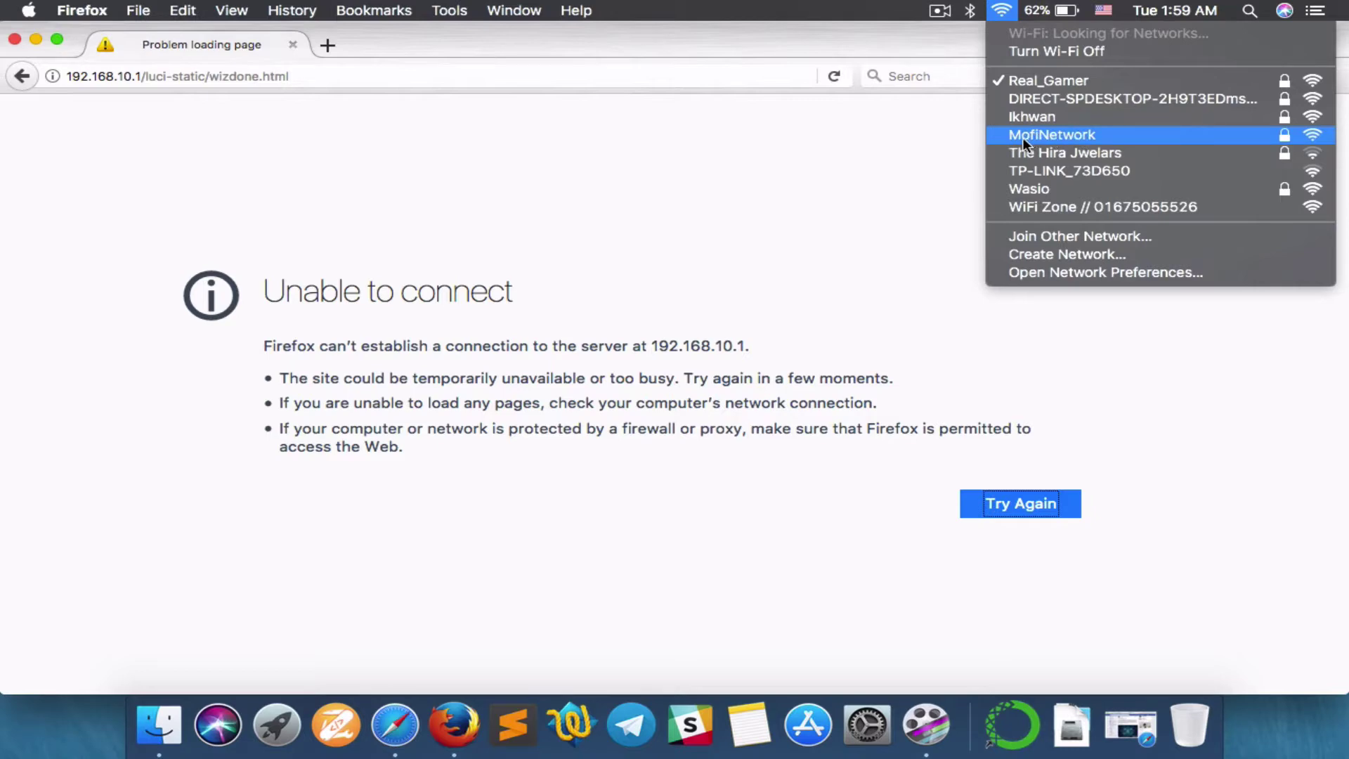
pyautogui.click(981, 177)
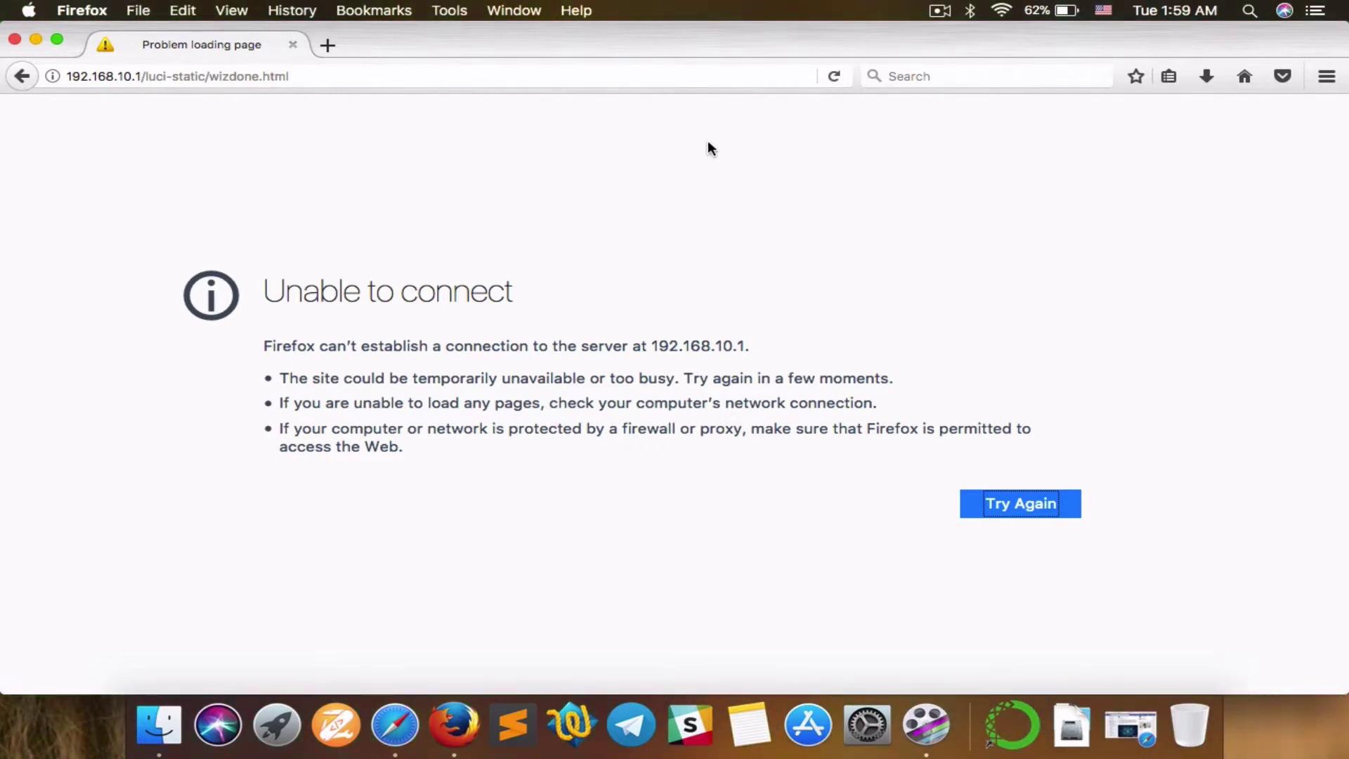
pyautogui.click(1002, 9)
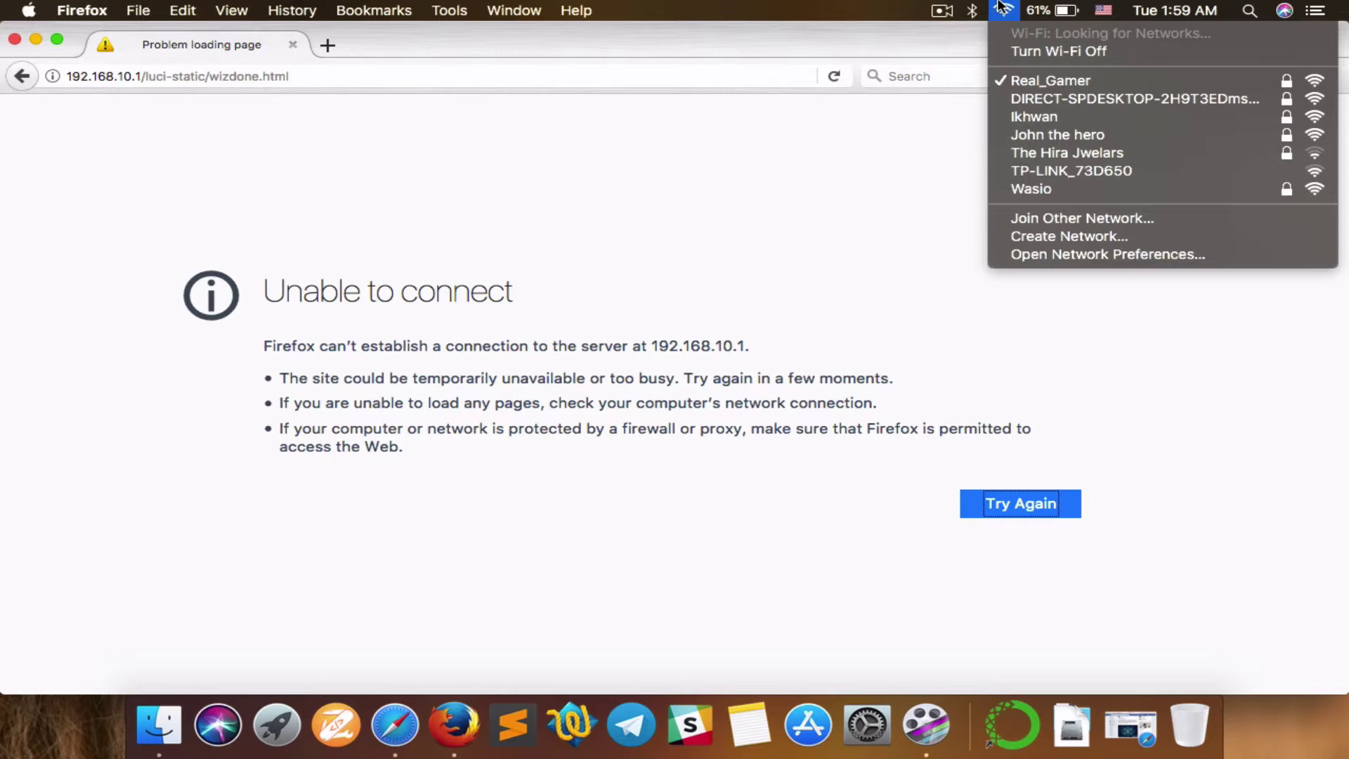
# Step: Join 'John the hero' with its WPA2 password and verify it is ticked as connected
pyautogui.click(1035, 133)
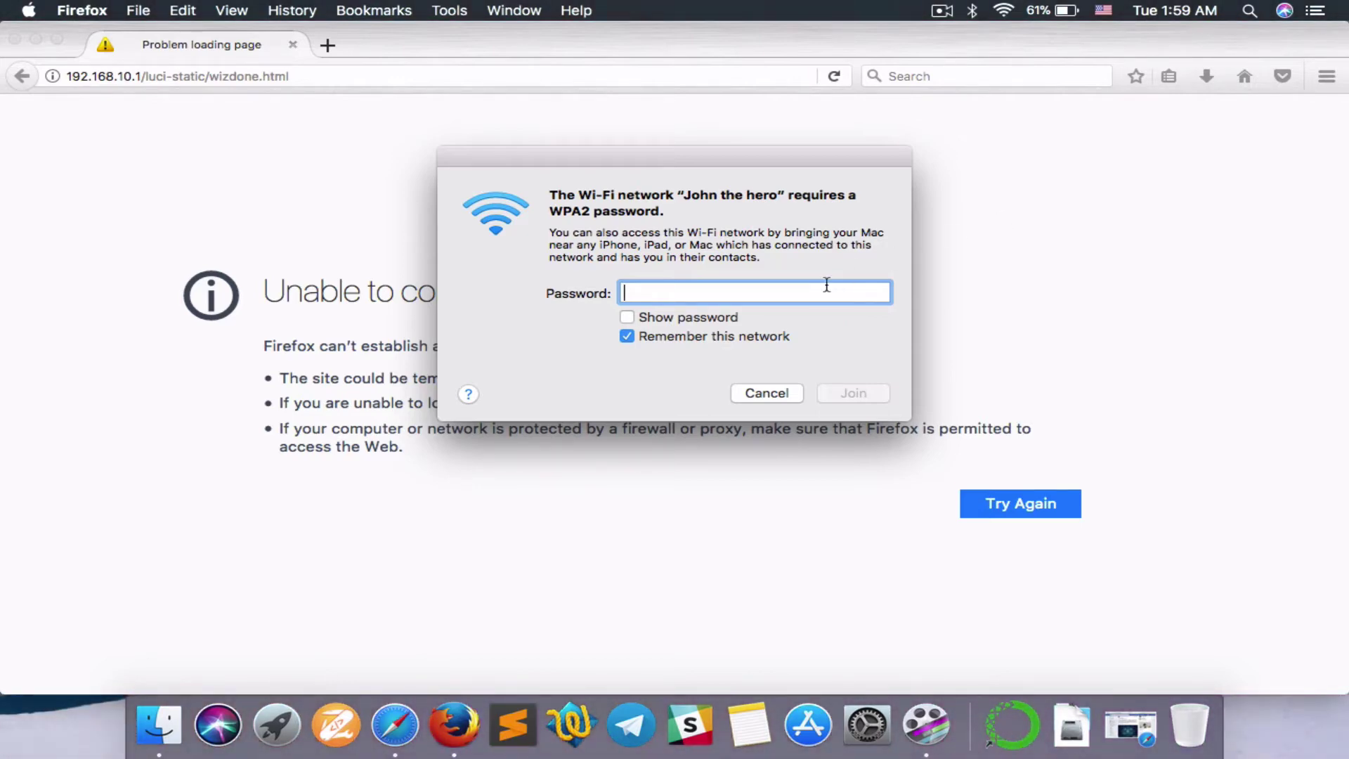
pyautogui.write('**********')
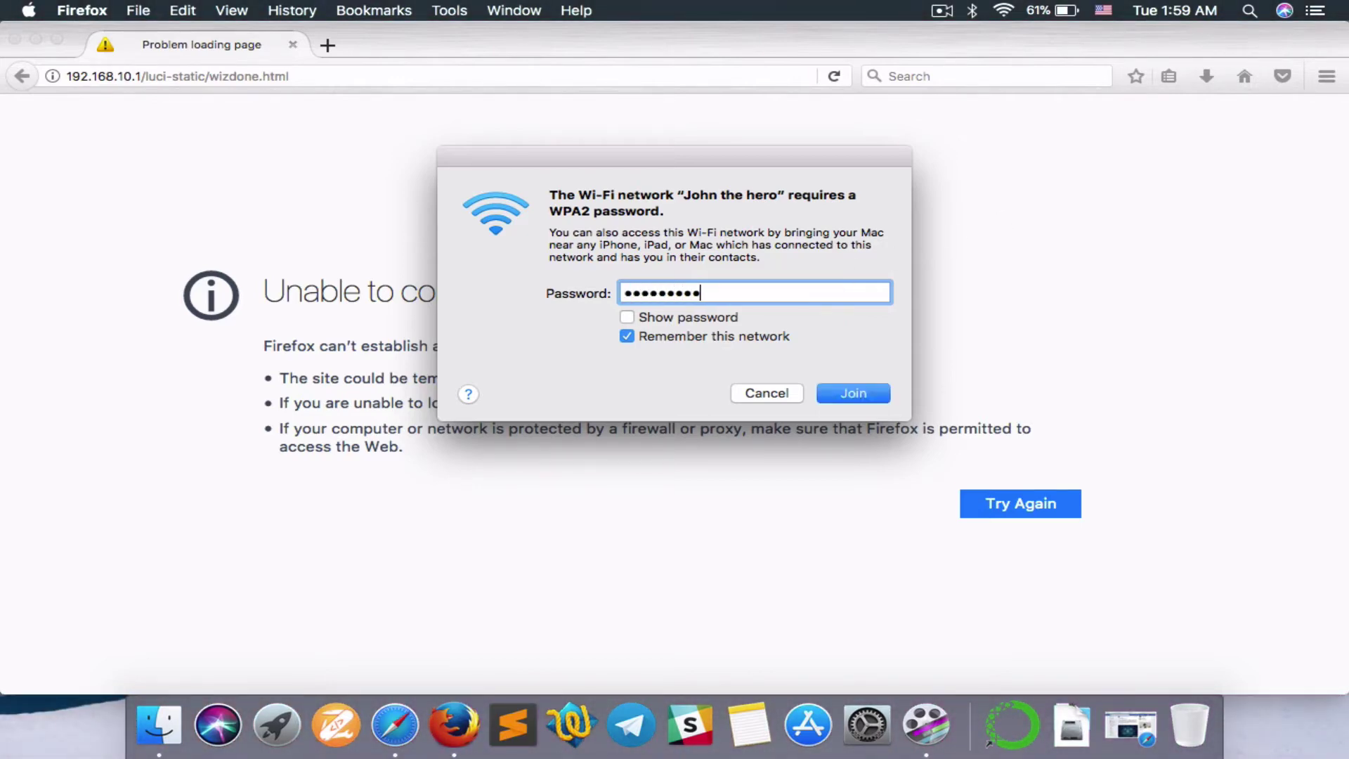
pyautogui.click(863, 392)
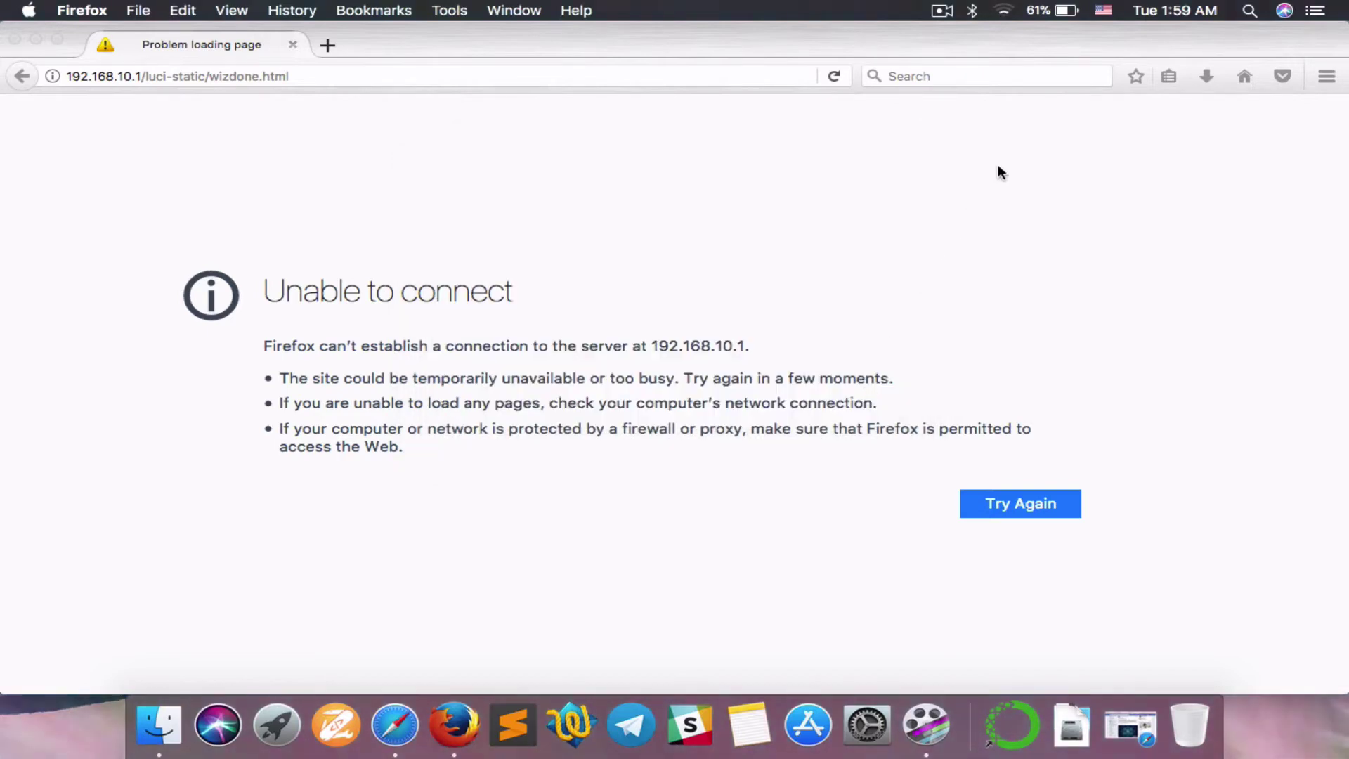
pyautogui.click(1003, 11)
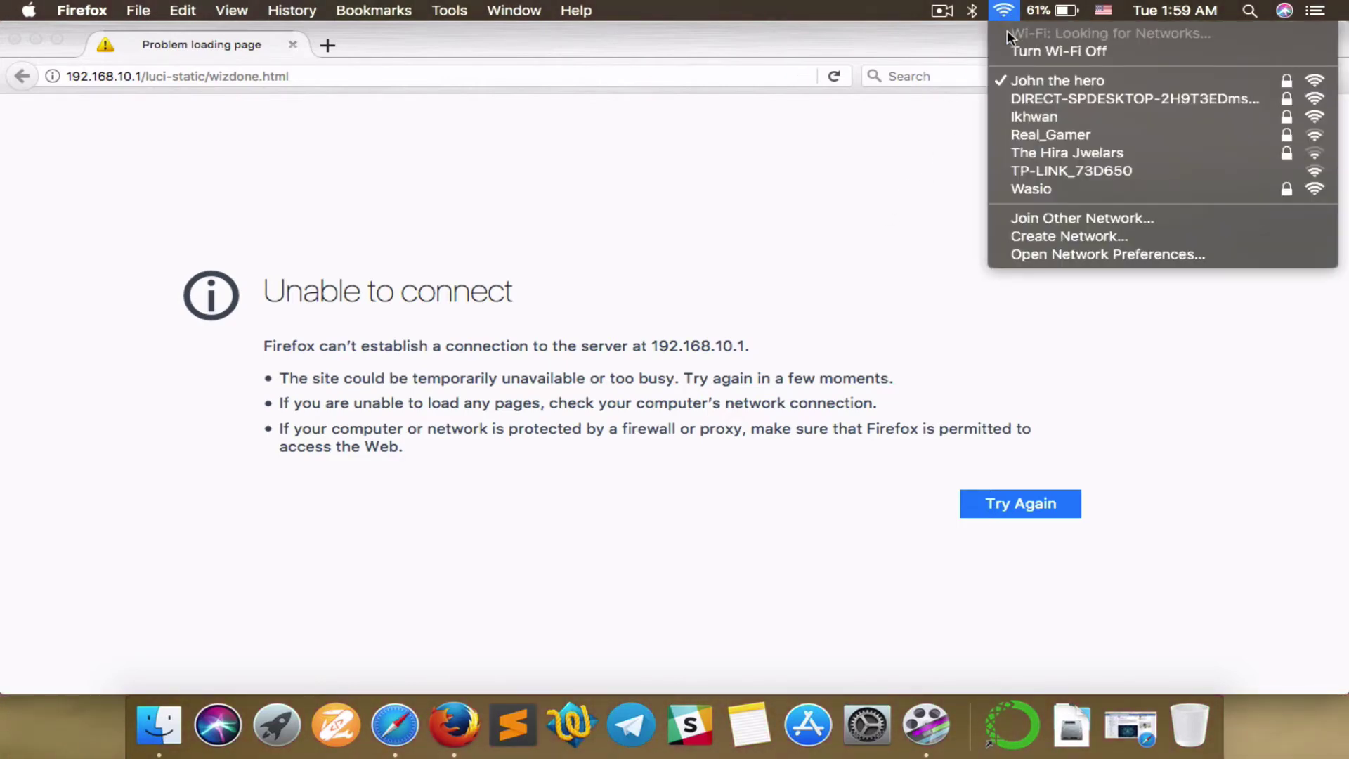
pyautogui.click(988, 79)
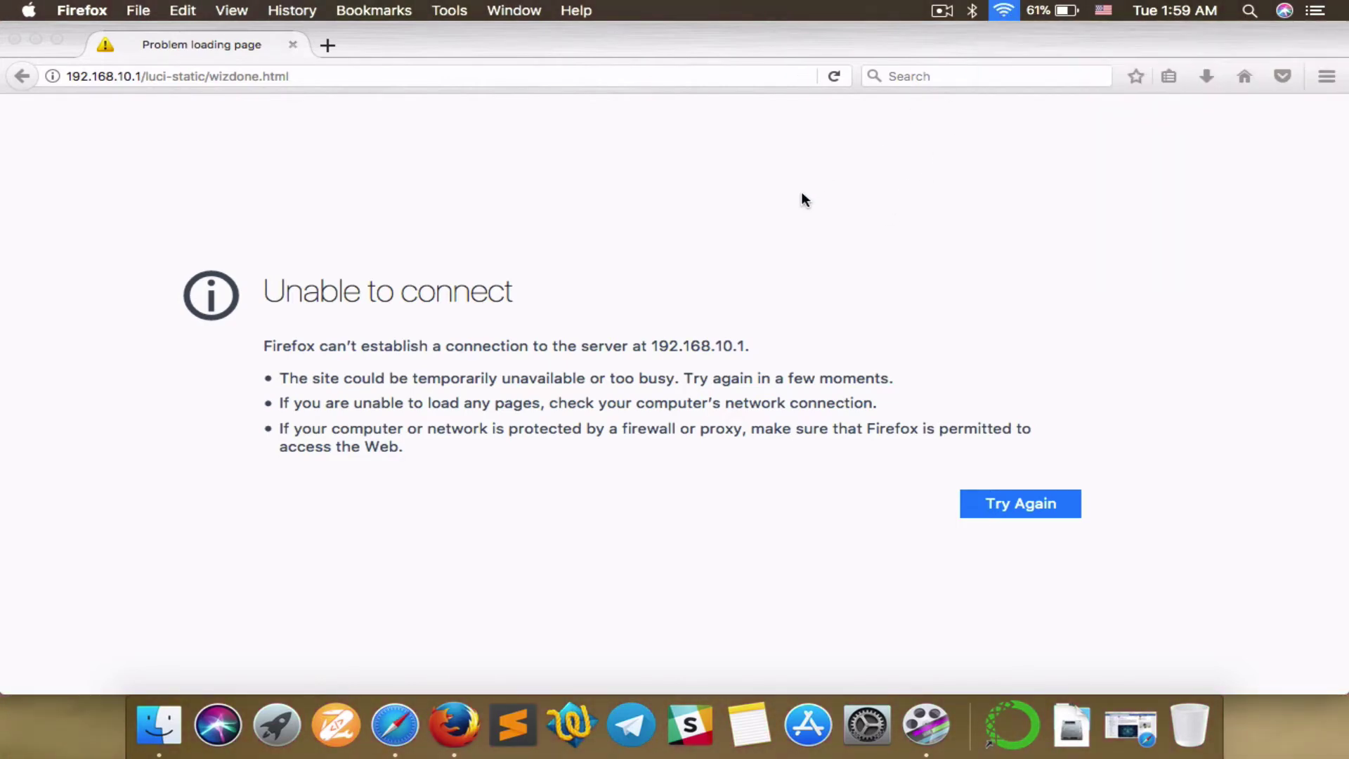
# Step: In a new tab, log back in to the router at 192.168.10.1 without saving the login
pyautogui.click(340, 44)
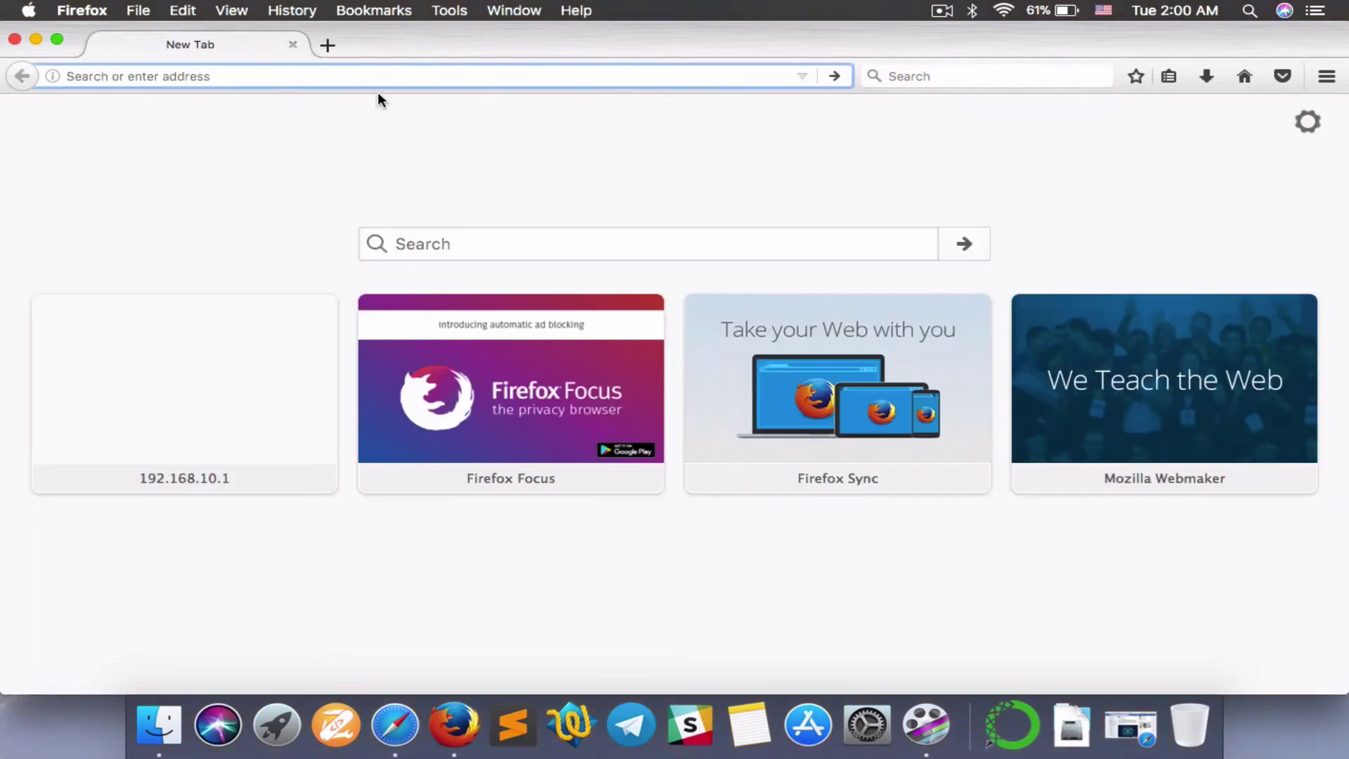
pyautogui.write('192.1')
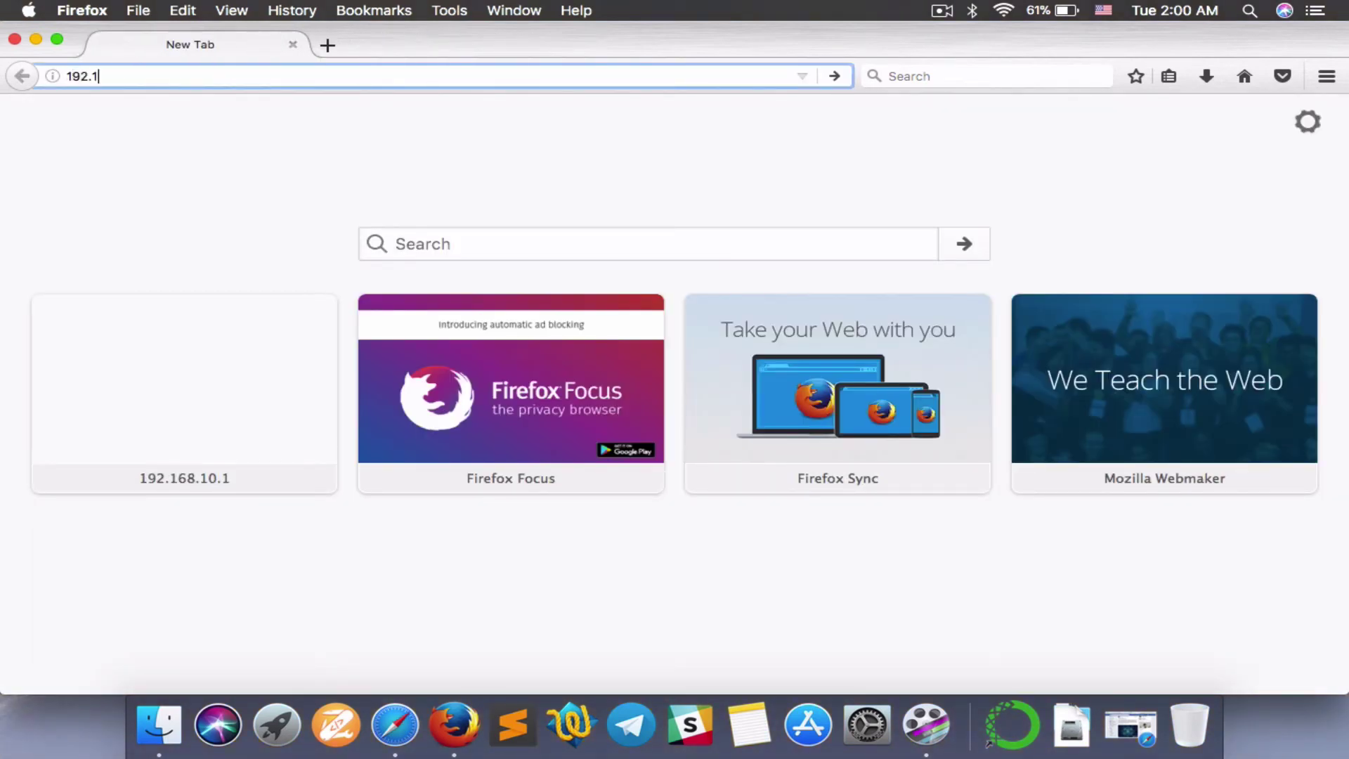
pyautogui.write('68.10.1')
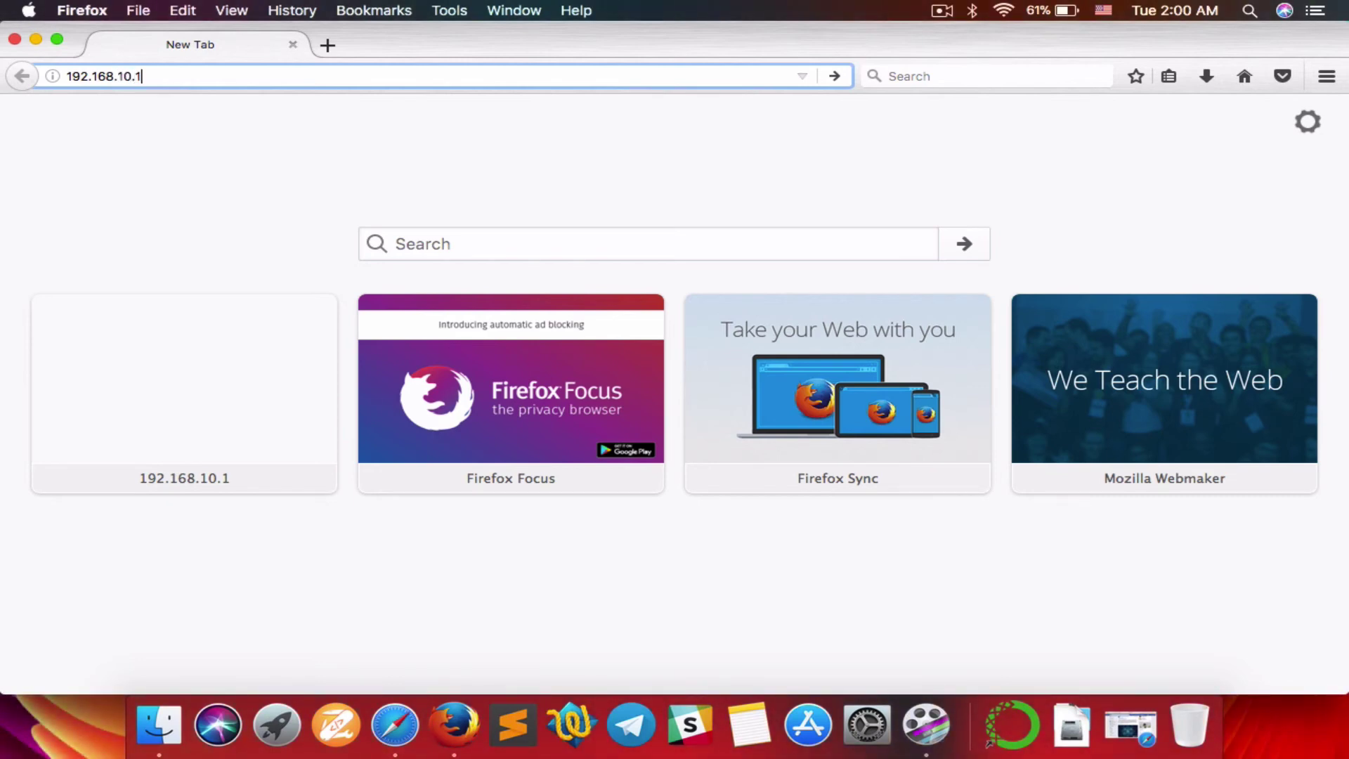
pyautogui.press('Return')
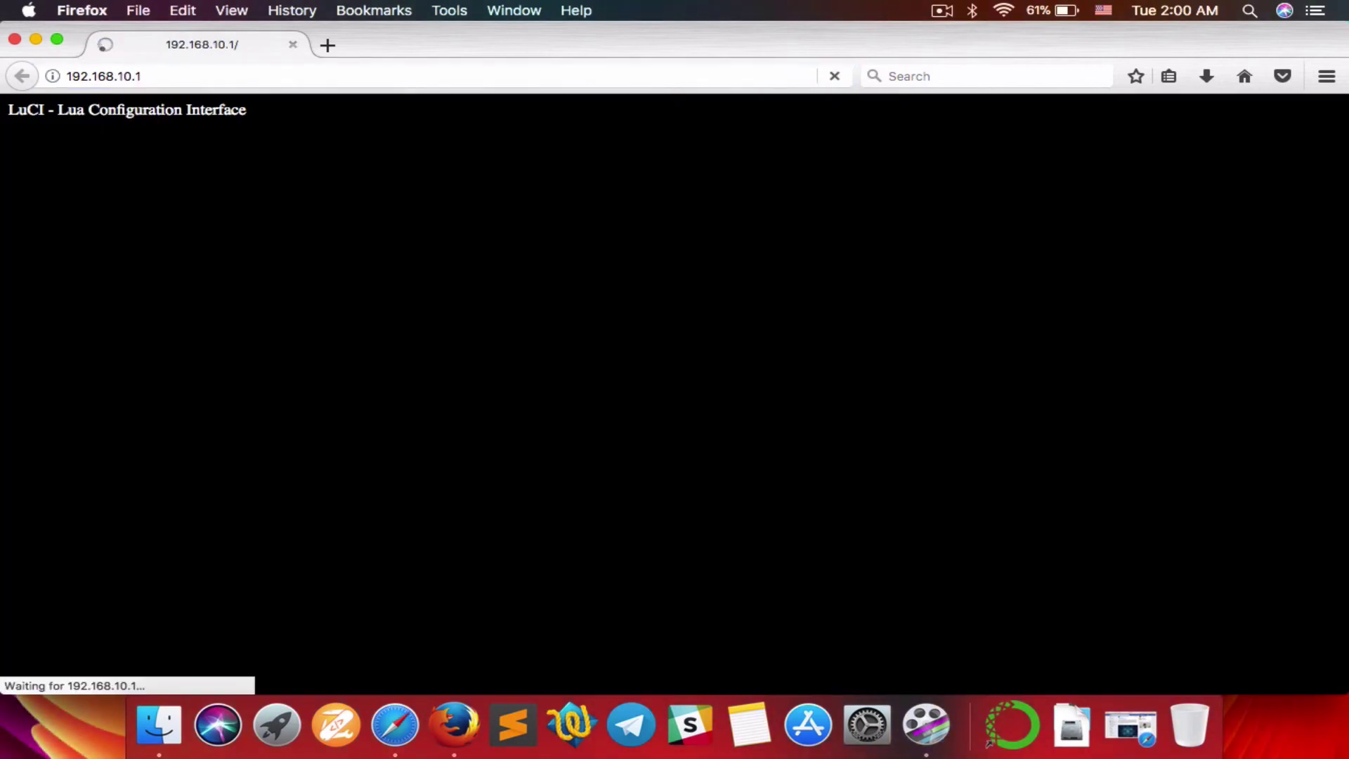
pyautogui.write('admin')
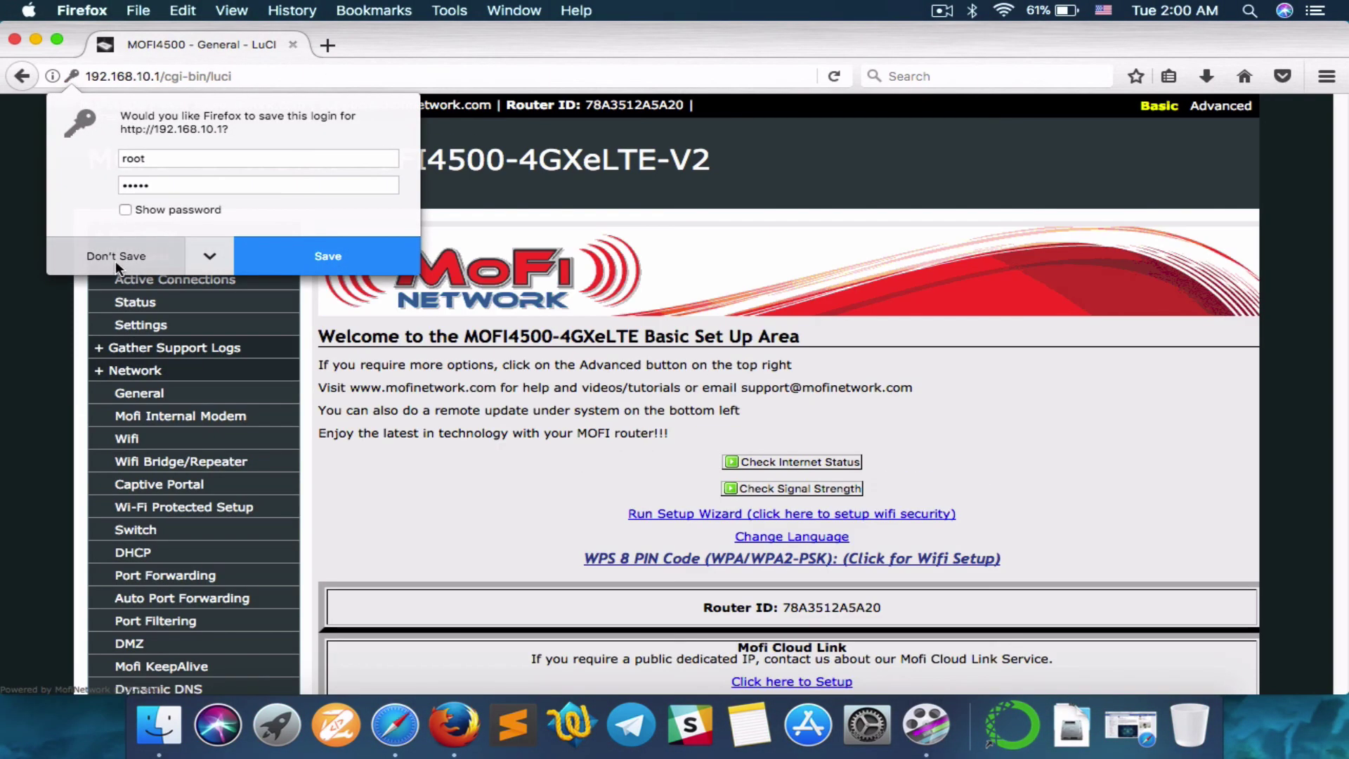
pyautogui.click(116, 259)
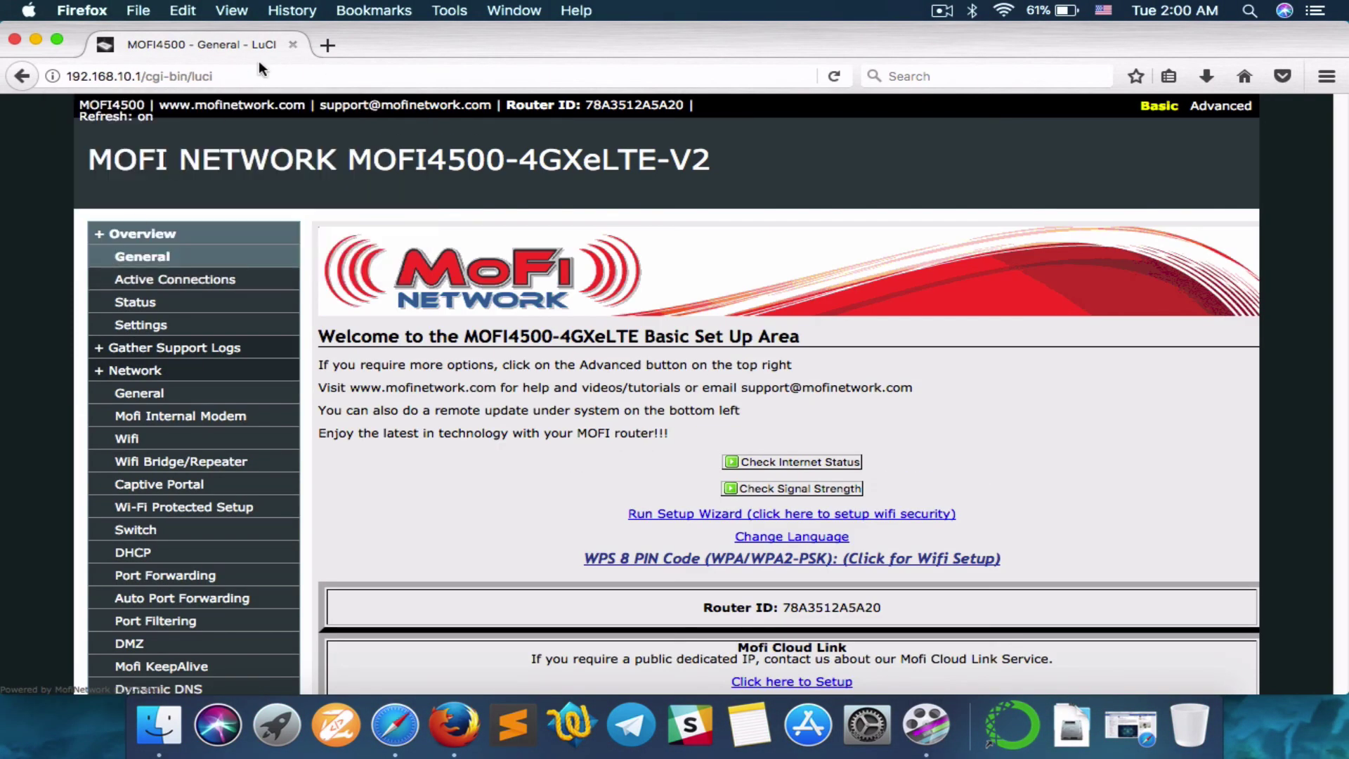